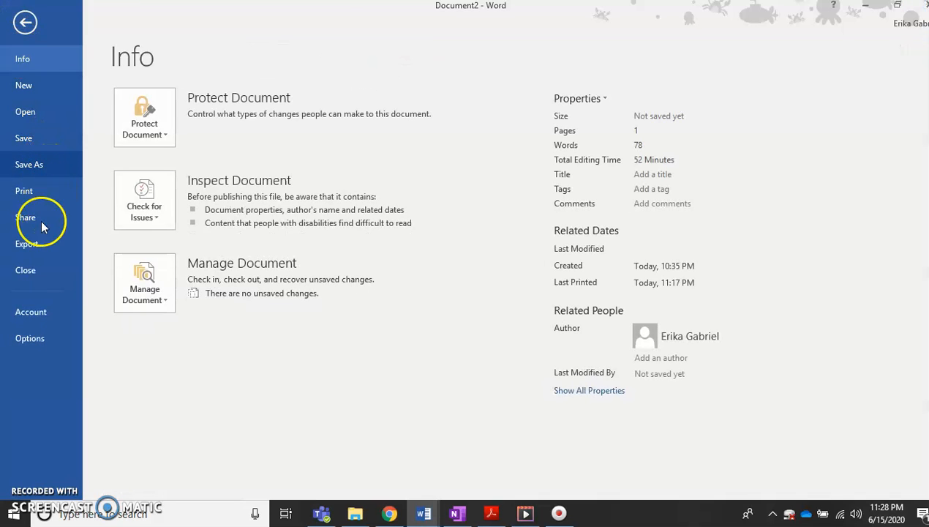
- Print the matching worksheet with OneNote for Windows 10 as the printer
{"action": "left_click", "coordinate": [46, 246]}
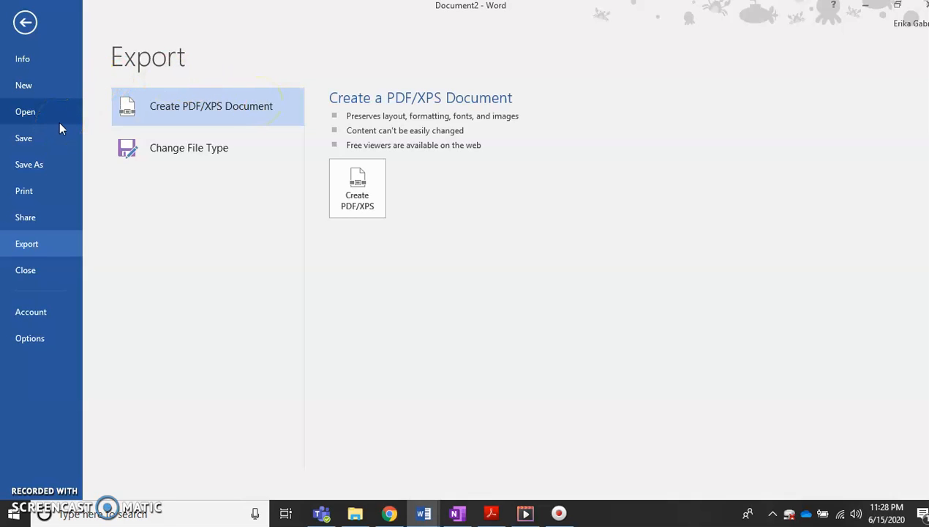
{"action": "left_click", "coordinate": [61, 163]}
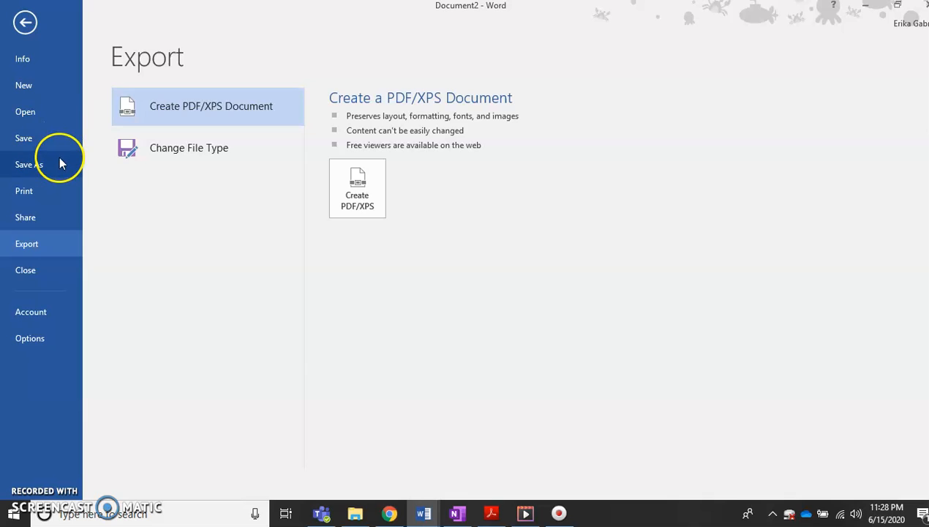
{"action": "left_click", "coordinate": [32, 193]}
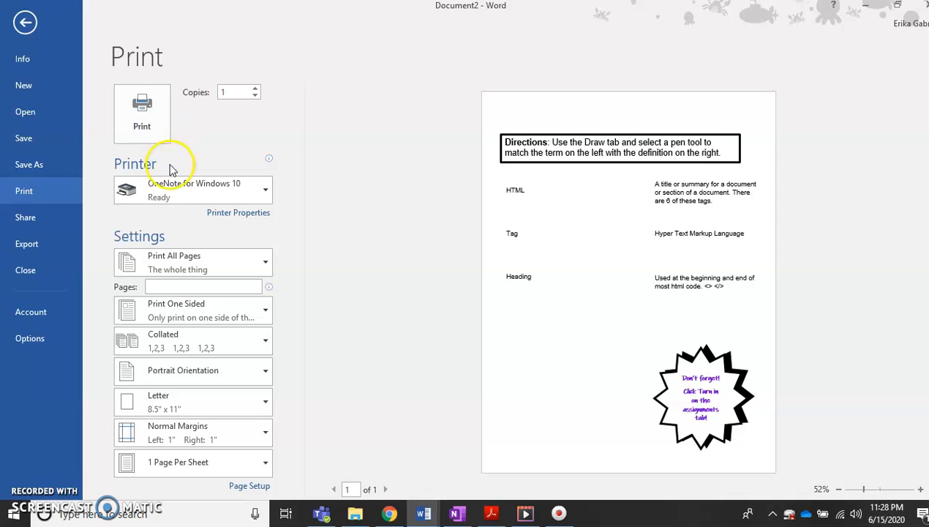
{"action": "left_click", "coordinate": [174, 190]}
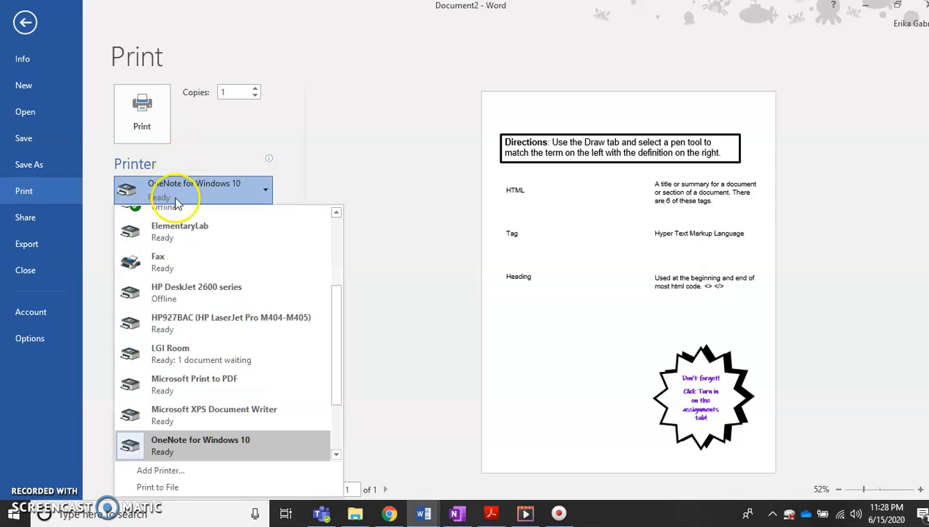
{"action": "left_click", "coordinate": [210, 442]}
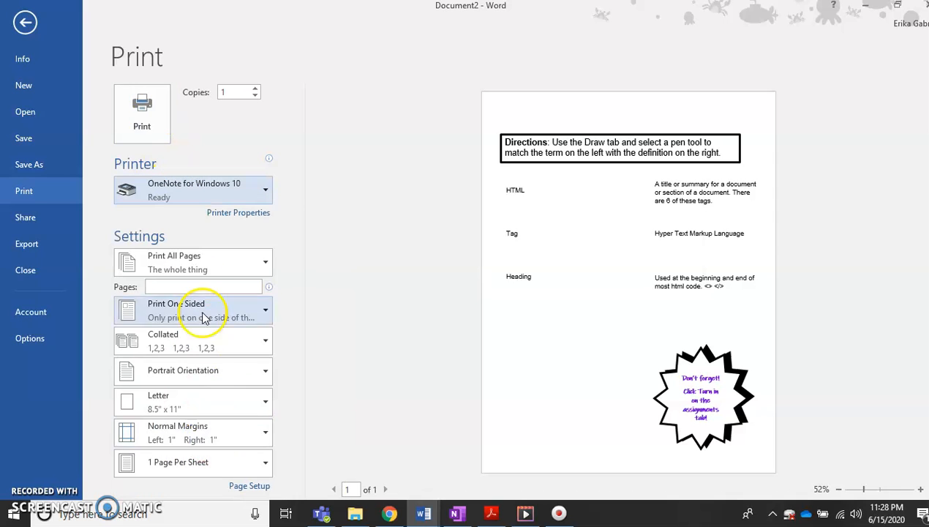
{"action": "left_click", "coordinate": [136, 138]}
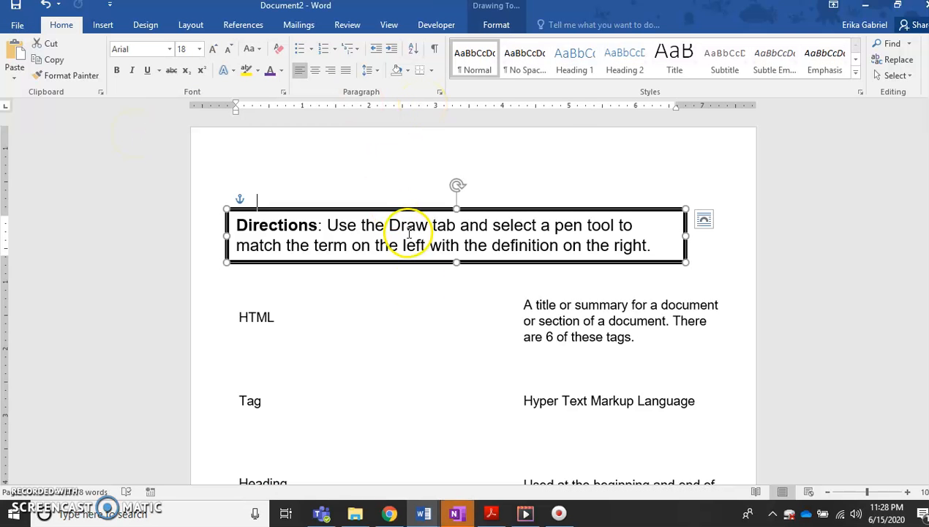
- Switch to OneNote and insert the printout into Using the Content Library, within _Content Library of the Computer Class - TEST Notebook
{"action": "left_click", "coordinate": [455, 512]}
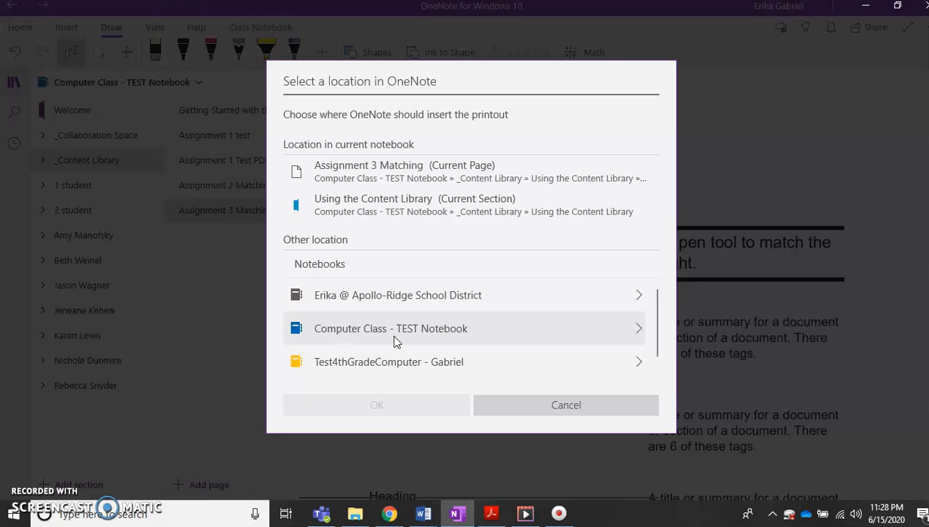
{"action": "left_click", "coordinate": [395, 342]}
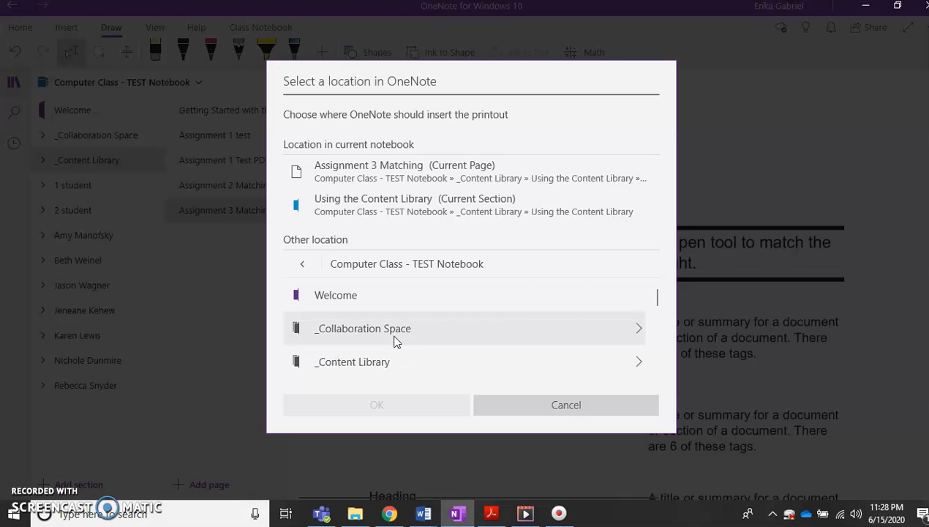
{"action": "left_click", "coordinate": [382, 364]}
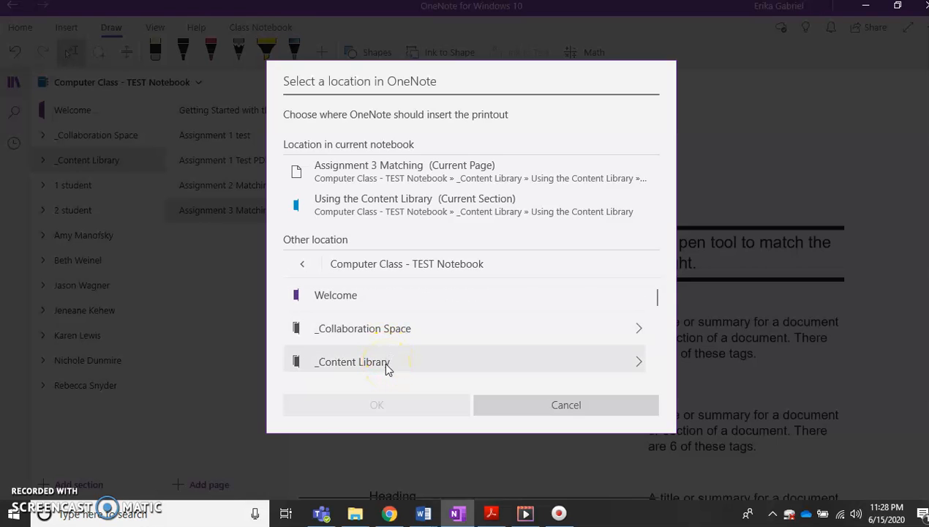
{"action": "left_click", "coordinate": [382, 301]}
{"action": "left_click", "coordinate": [396, 407]}
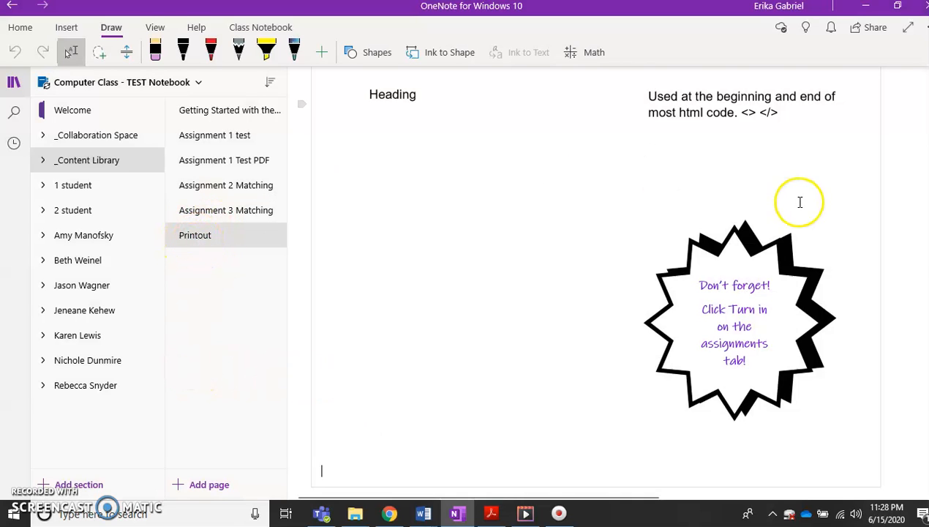
- Rename the new printout page as "Assignment 4 HTML Matching"
{"action": "scroll", "coordinate": [482, 166], "scroll_direction": "up", "scroll_amount": 5}
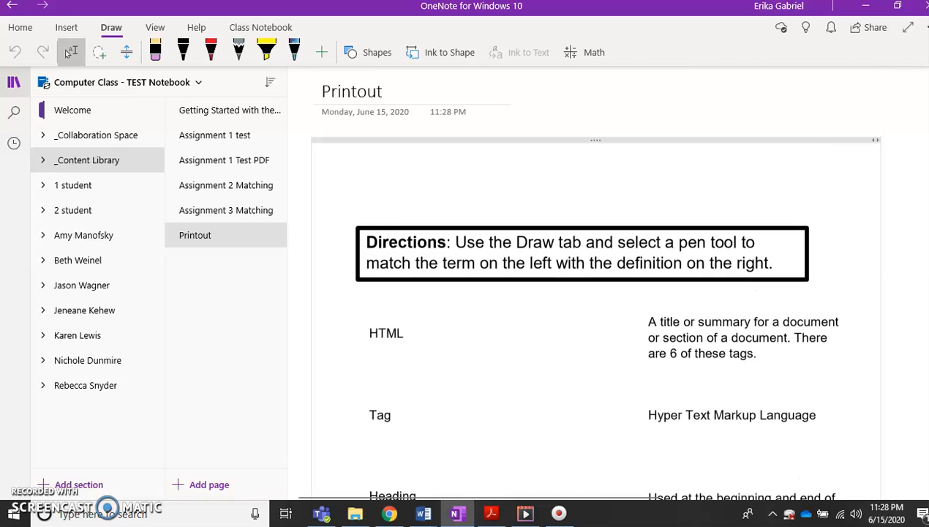
{"action": "double_click", "coordinate": [392, 92]}
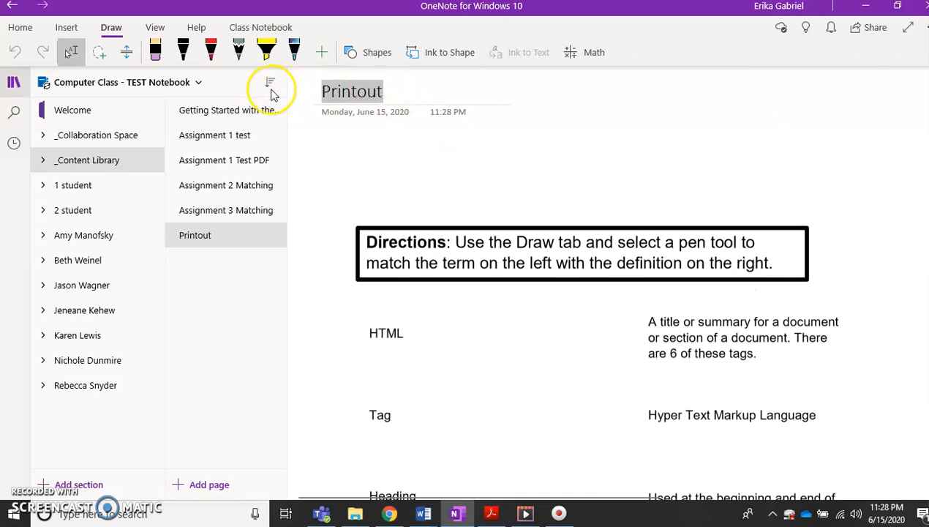
{"action": "type", "text": "Ass"}
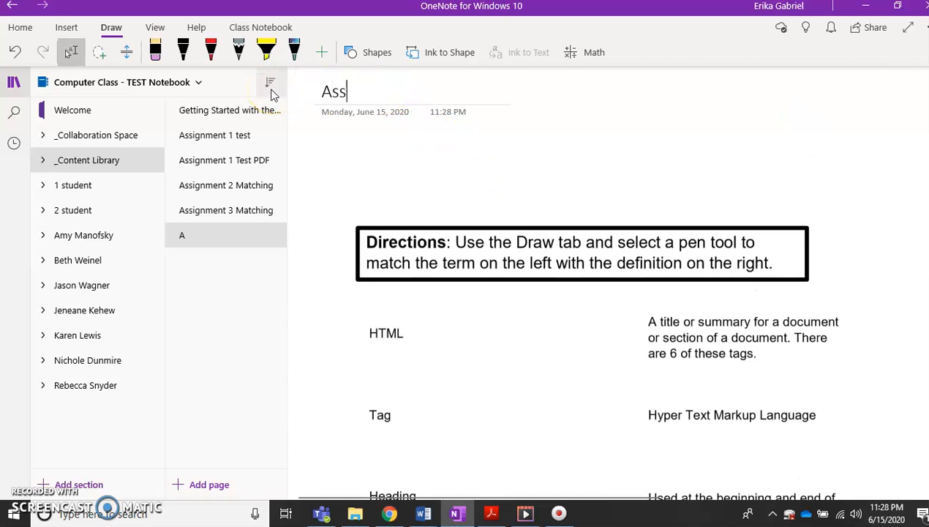
{"action": "type", "text": "ignment 4"}
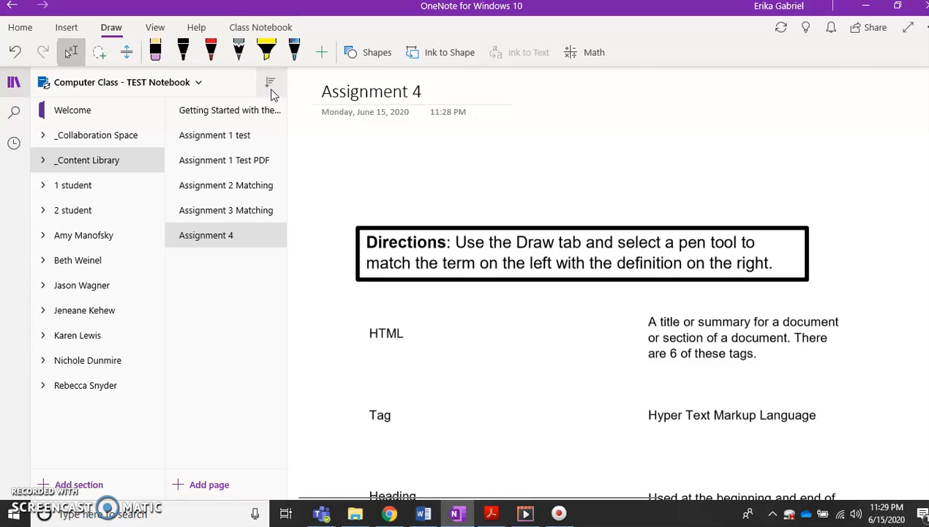
{"action": "type", "text": " HTML Matching"}
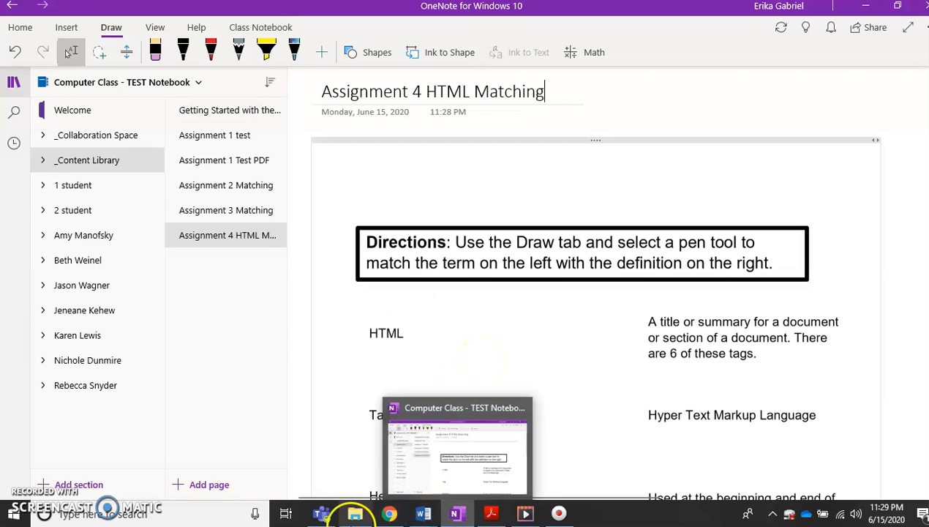
- Switch to Microsoft Teams and start a new assignment for the Computer Class - TEST team
{"action": "mouse_move", "coordinate": [416, 516]}
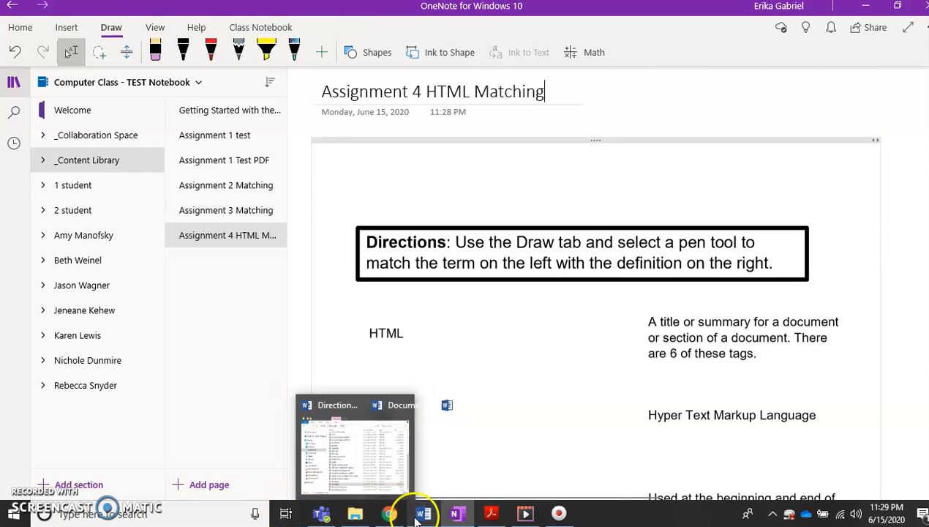
{"action": "left_click", "coordinate": [558, 514]}
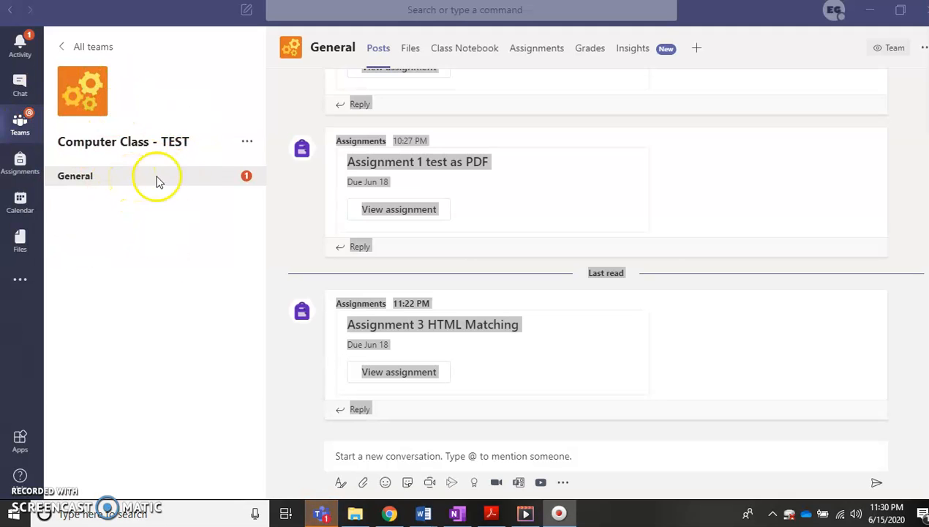
{"action": "left_click", "coordinate": [532, 51]}
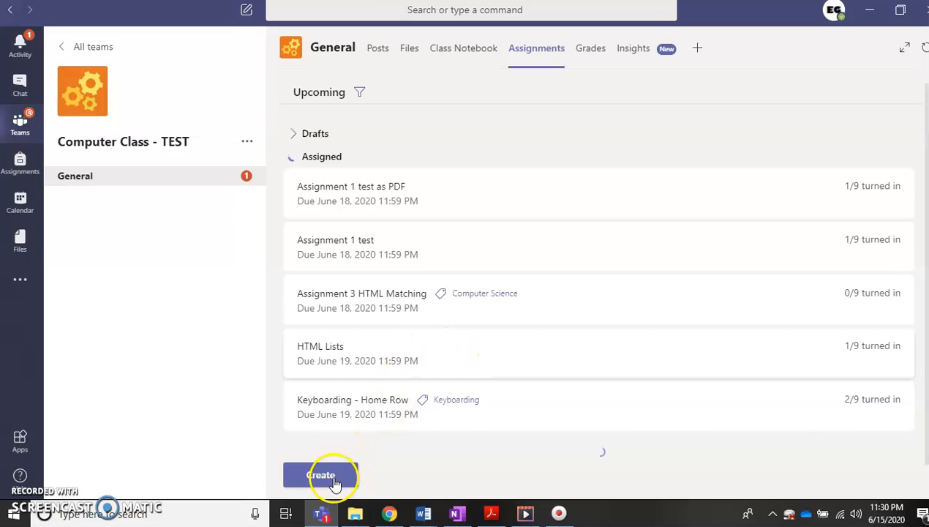
{"action": "left_click", "coordinate": [333, 477]}
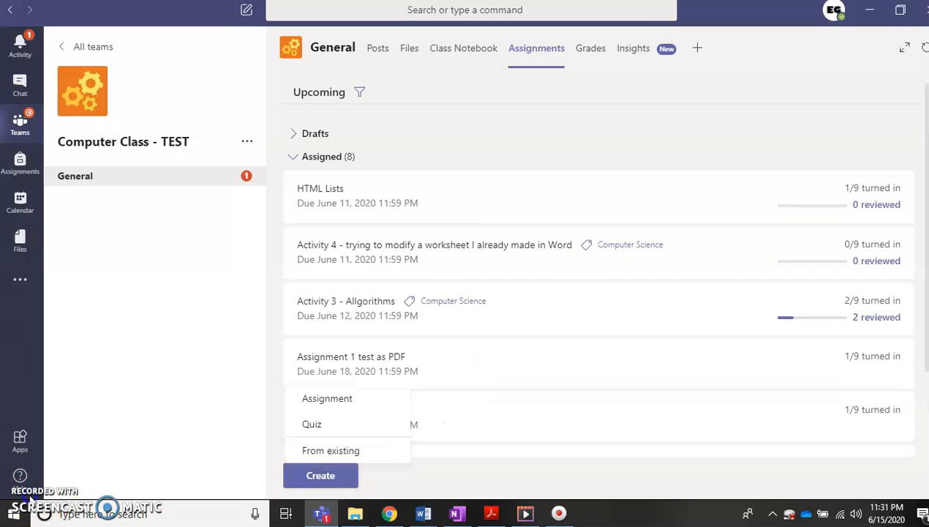
{"action": "left_click", "coordinate": [333, 402]}
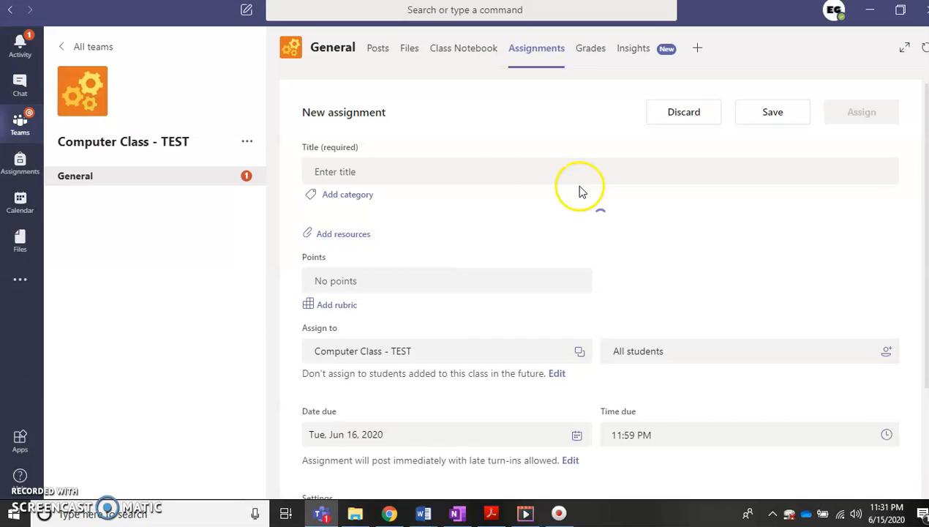
- Title the assignment "HTML Matching" and give it the Computer Science category
{"action": "left_click", "coordinate": [356, 172]}
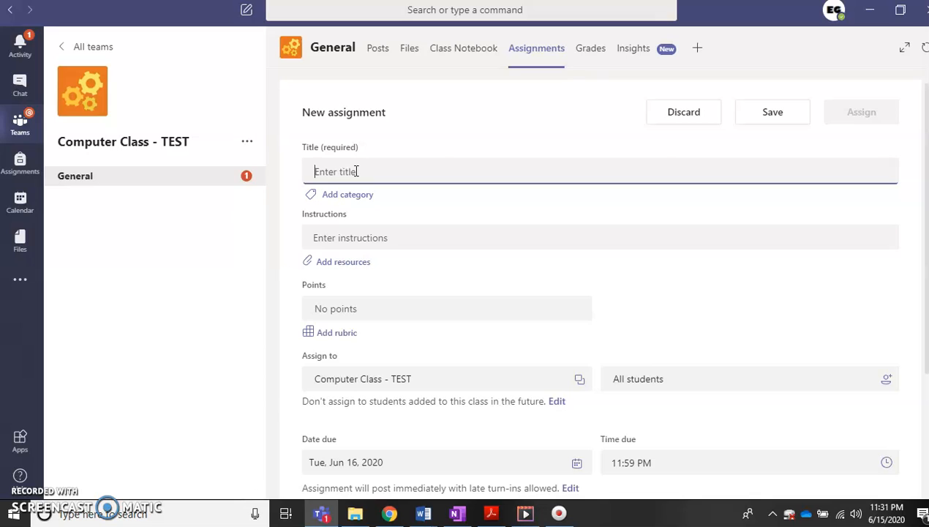
{"action": "type", "text": "HTML"}
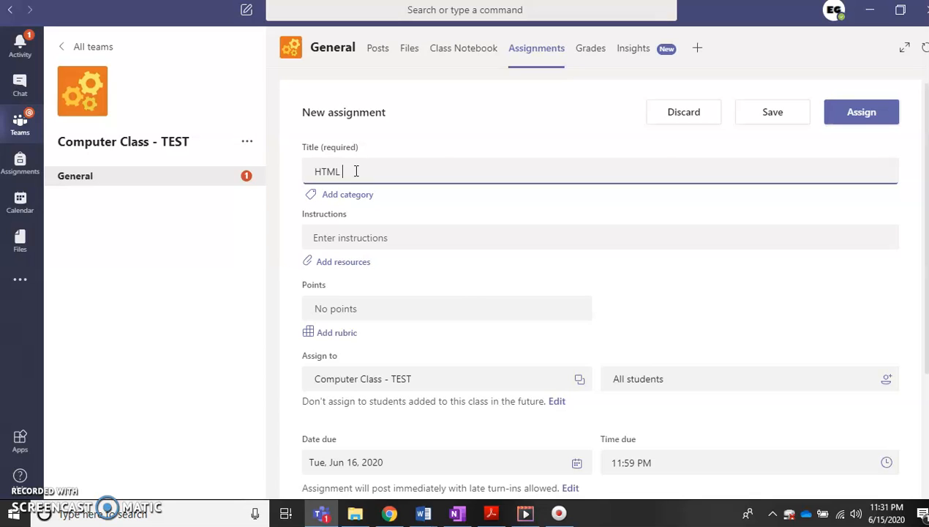
{"action": "type", "text": " Matching"}
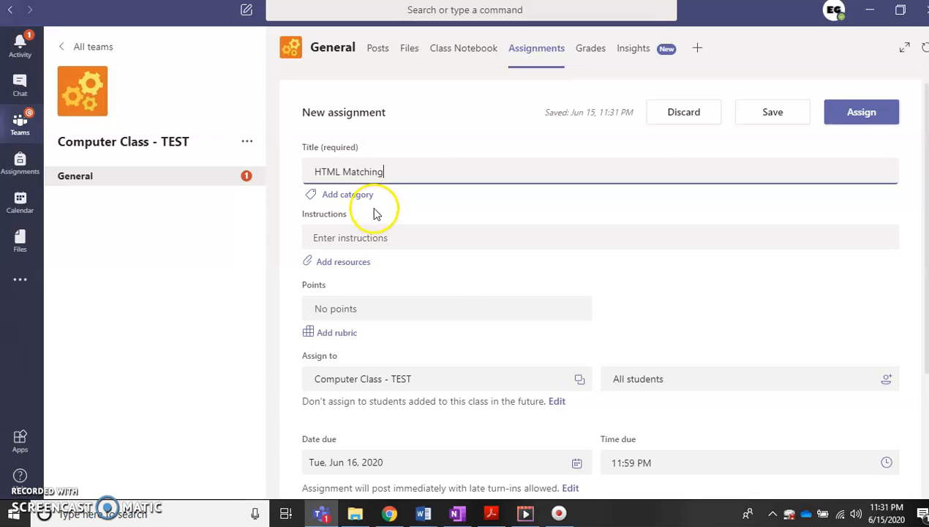
{"action": "left_click", "coordinate": [362, 195]}
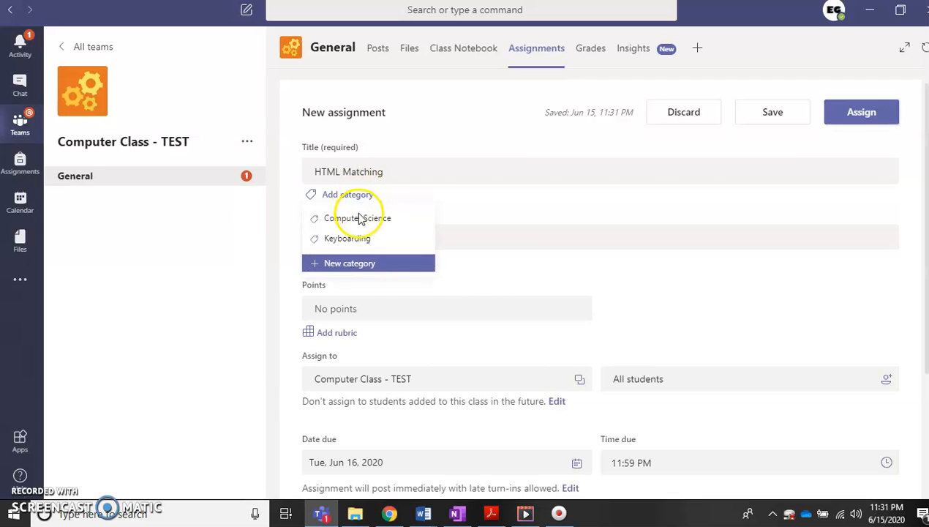
{"action": "left_click", "coordinate": [369, 219]}
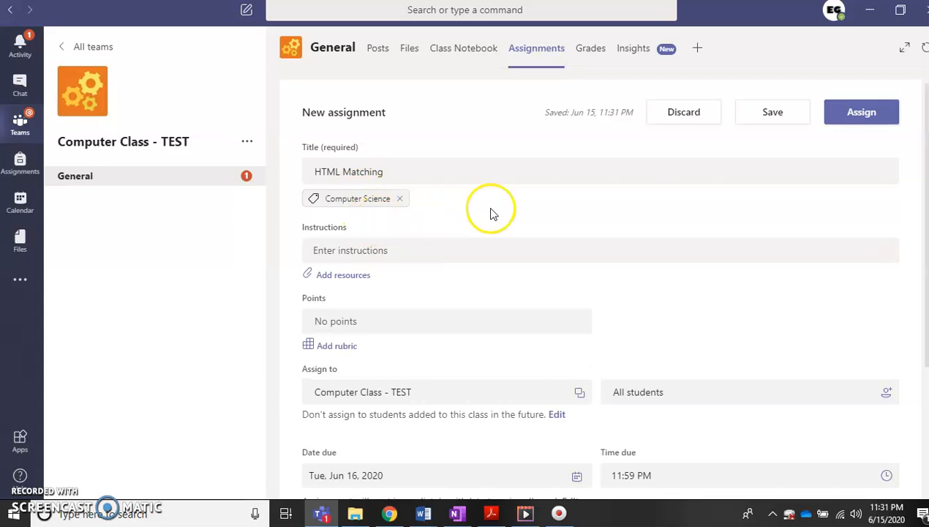
- Enter the instructions "Open the file. Use the Draw tab to select the pen tool to match the term with the definition. Click Turn in."
{"action": "left_click", "coordinate": [386, 251]}
{"action": "type", "text": "Ope"}
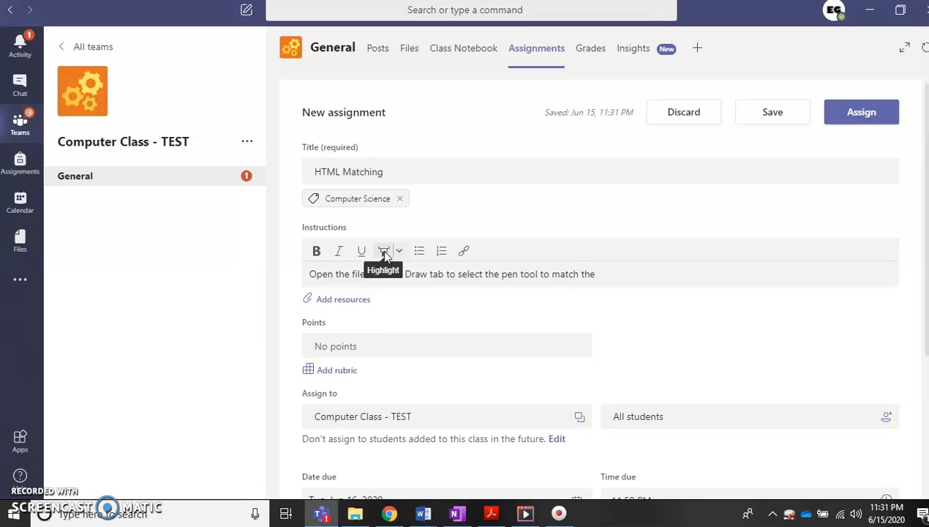
{"action": "type", "text": "with the definition. Click Turn in."}
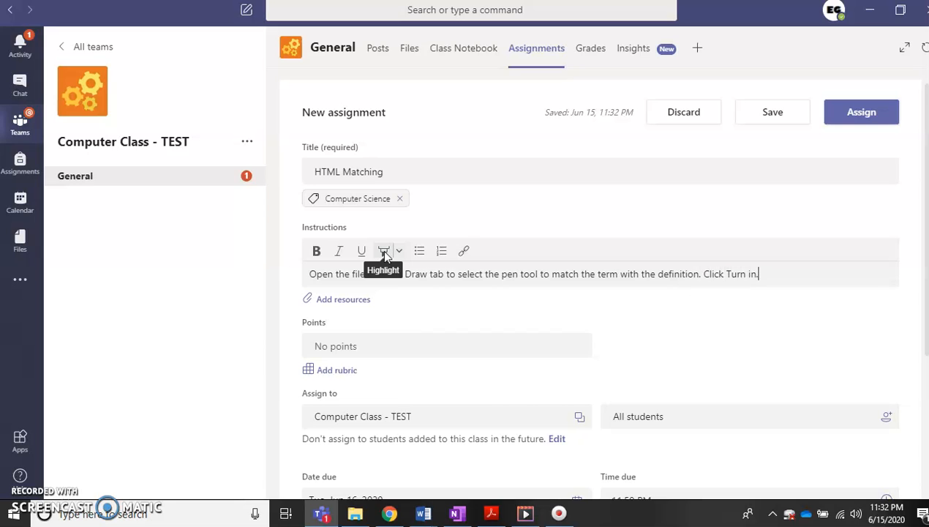
- Attach the class notebook page Assignment 4 HTML Matching from Using the Content Library, copying it to the students' Assignments section
{"action": "left_click", "coordinate": [353, 302]}
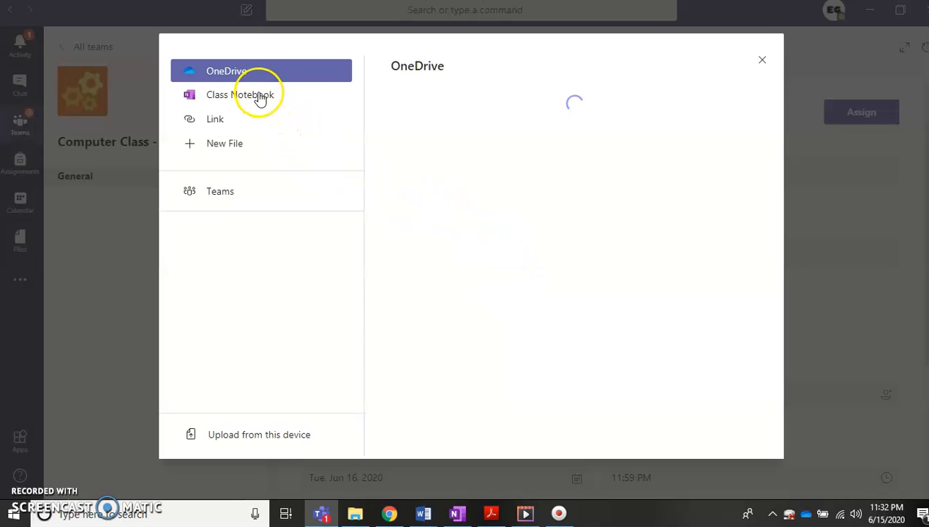
{"action": "left_click", "coordinate": [258, 99]}
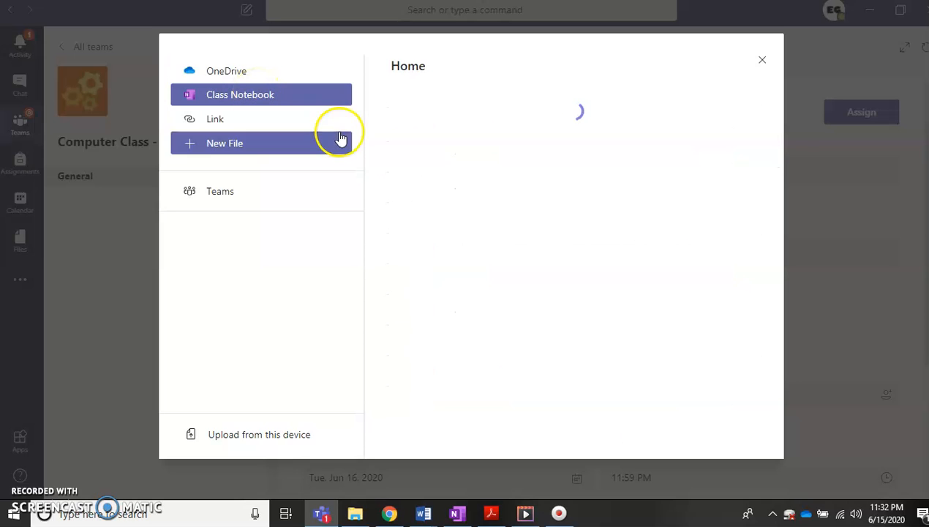
{"action": "left_click", "coordinate": [484, 180]}
{"action": "left_click", "coordinate": [474, 111]}
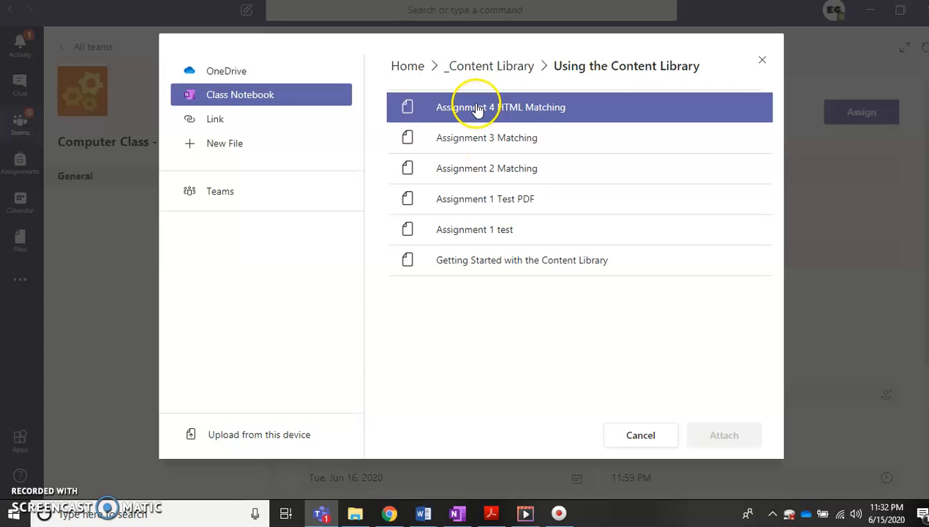
{"action": "left_click", "coordinate": [524, 110]}
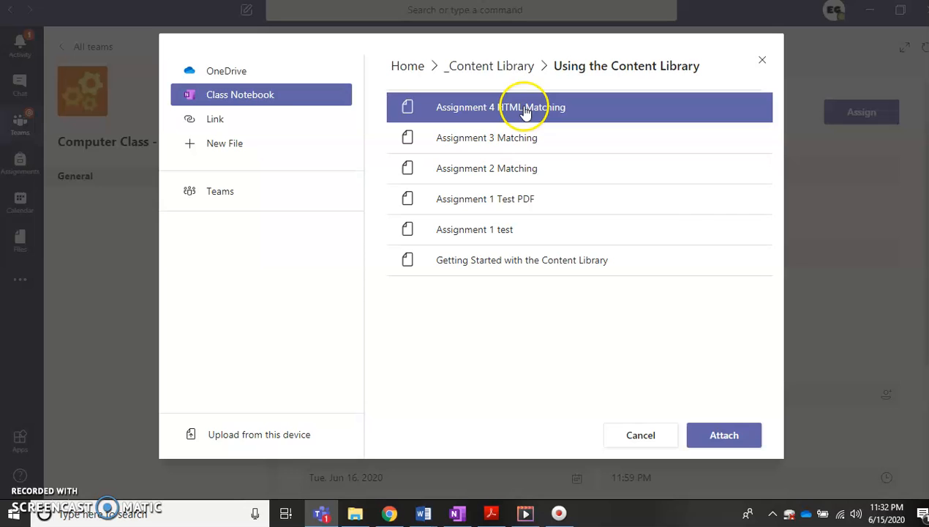
{"action": "left_click", "coordinate": [725, 439]}
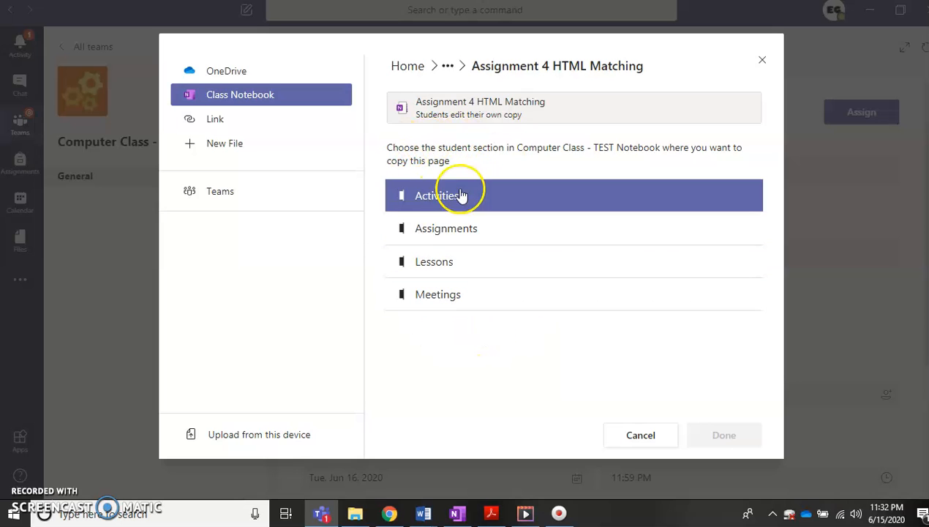
{"action": "double_click", "coordinate": [477, 243]}
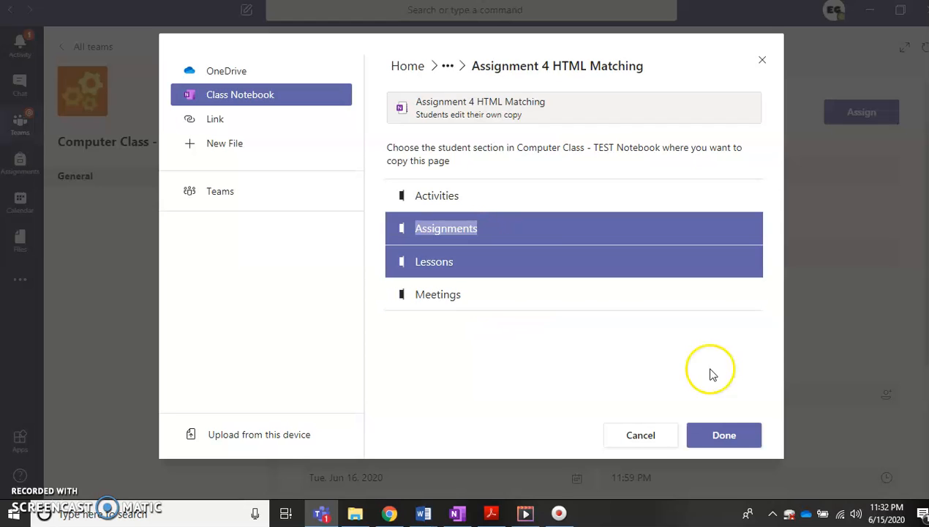
{"action": "left_click", "coordinate": [727, 437]}
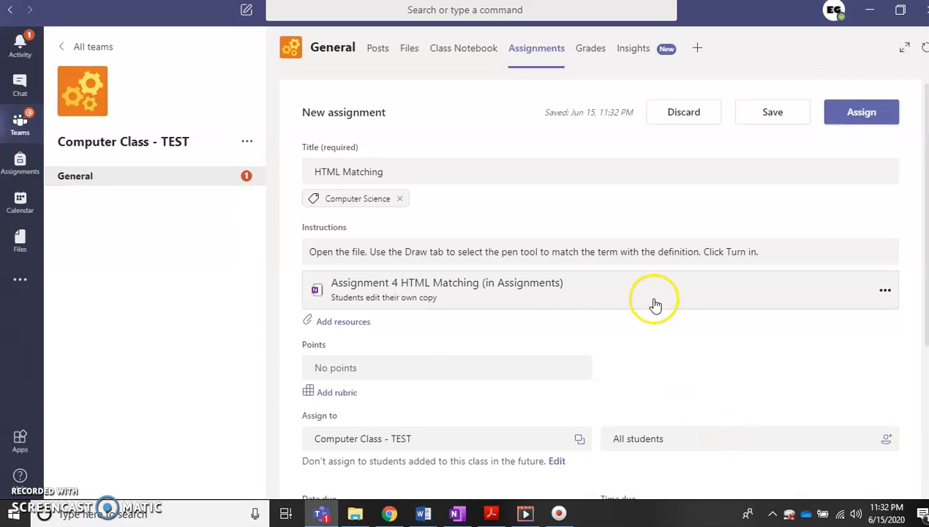
- Set the assignment's points to 20
{"action": "left_click", "coordinate": [355, 371]}
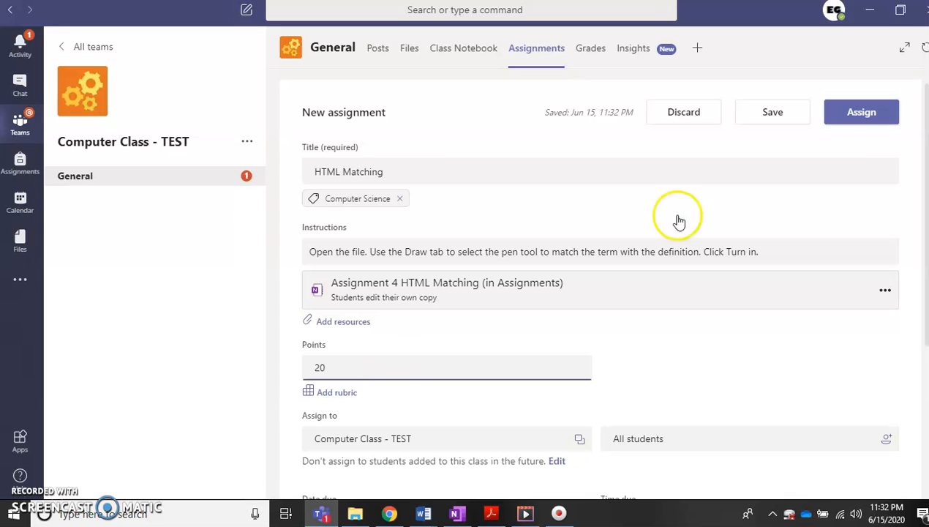
- Set the assignment's due date to Thu, Jun 18, 2020 and assign it to all students in Computer Class - TEST
{"action": "scroll", "coordinate": [925, 231], "scroll_direction": "down", "scroll_amount": 3}
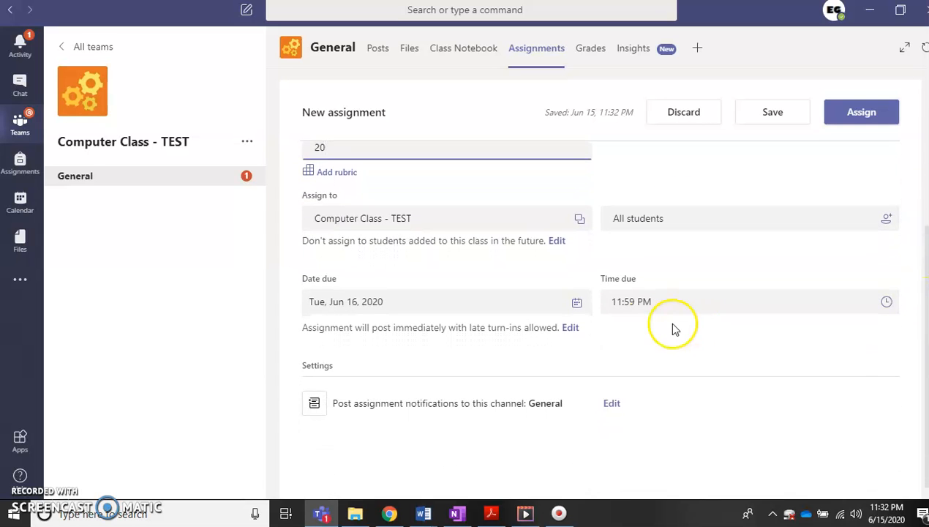
{"action": "left_click", "coordinate": [577, 305]}
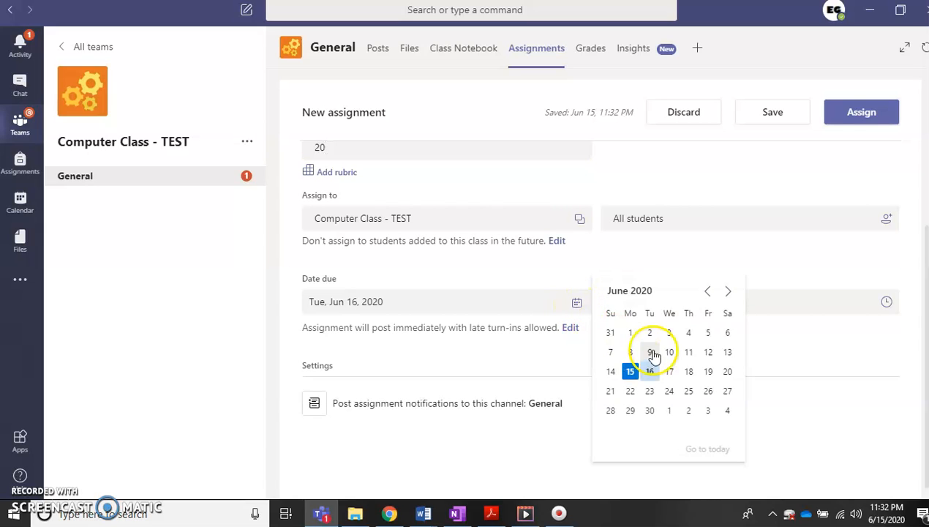
{"action": "left_click", "coordinate": [689, 373]}
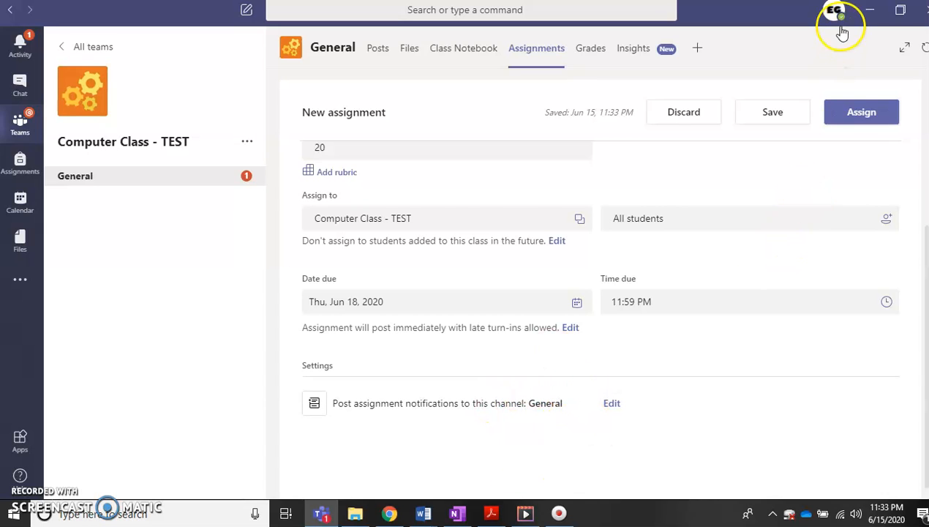
{"action": "left_click", "coordinate": [852, 114]}
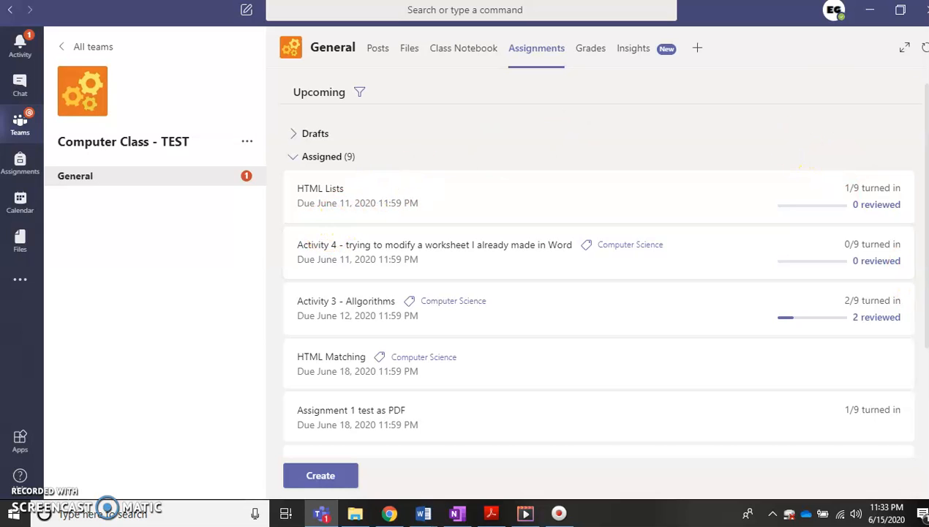
- Look through the class's list of assigned work, including the HTML Matching assignment
{"action": "left_click_drag", "start_coordinate": [923, 338], "coordinate": [923, 448]}
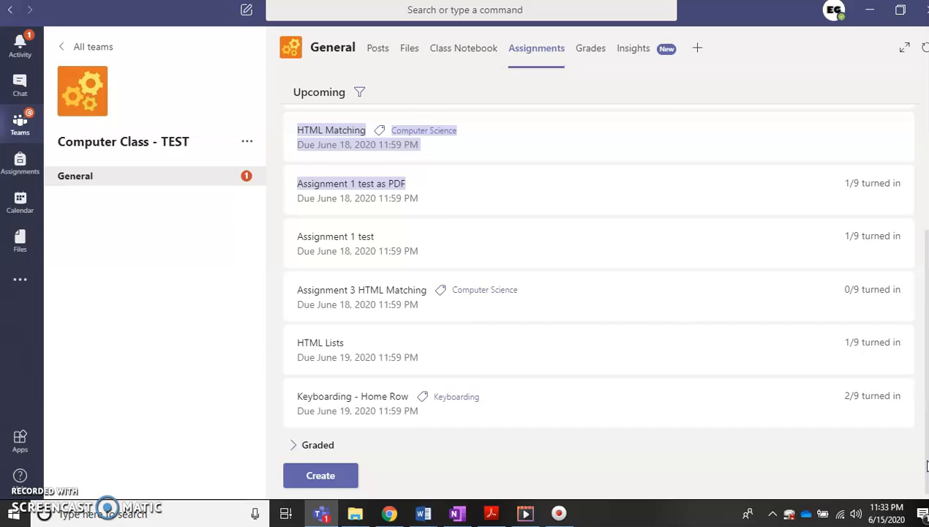
{"action": "mouse_move", "coordinate": [927, 465]}
{"action": "left_mouse_down"}
{"action": "mouse_move", "coordinate": [925, 307]}
{"action": "mouse_move", "coordinate": [914, 373]}
{"action": "mouse_move", "coordinate": [926, 476]}
{"action": "left_mouse_up"}
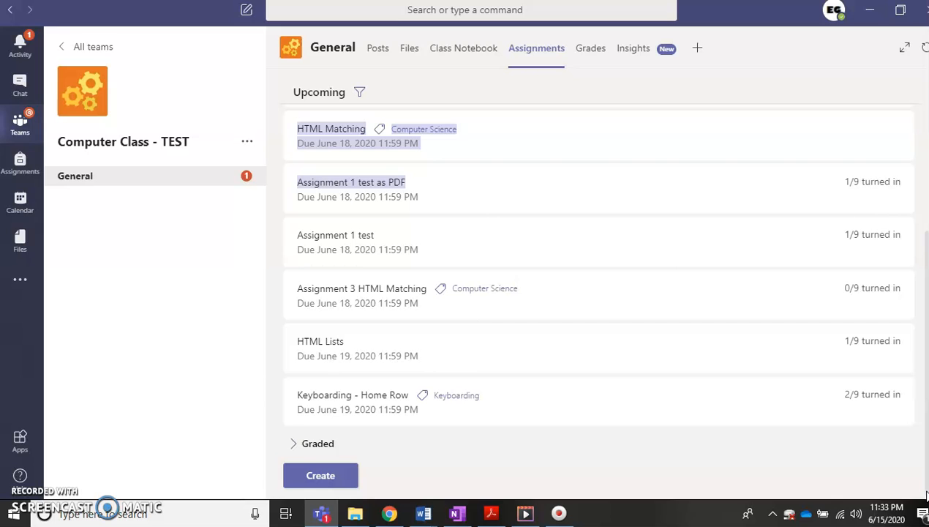
{"action": "left_click_drag", "start_coordinate": [925, 476], "coordinate": [926, 340]}
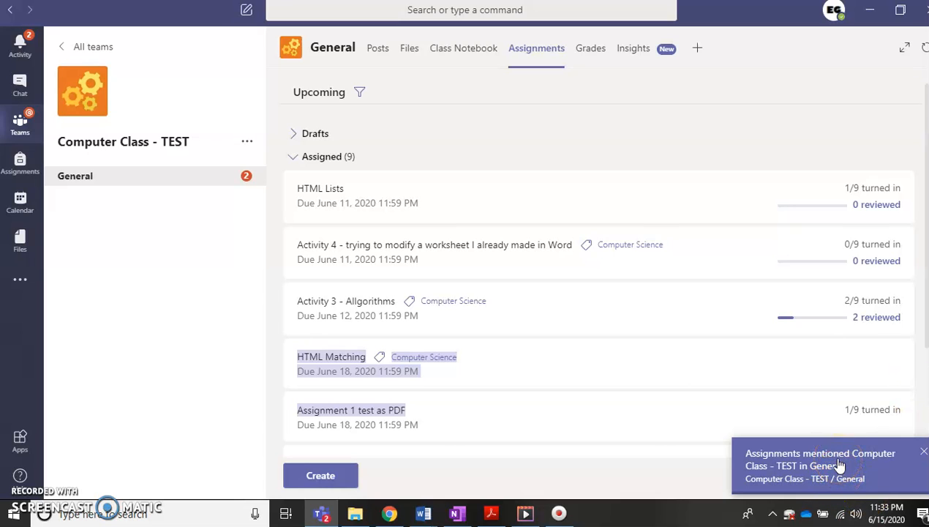
{"action": "left_click", "coordinate": [770, 465]}
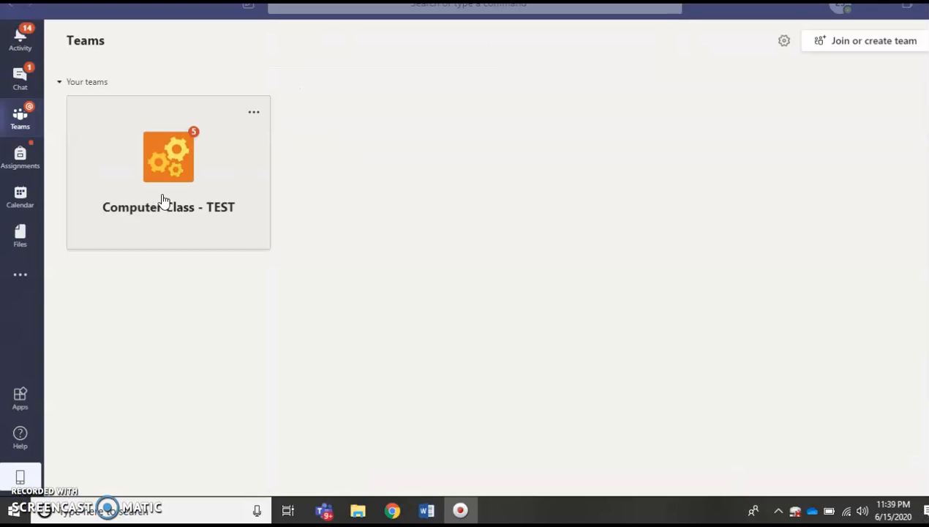
- In the student's account, open the Computer Class - TEST team and view the HTML Matching assignment posted in General
{"action": "left_click", "coordinate": [164, 201]}
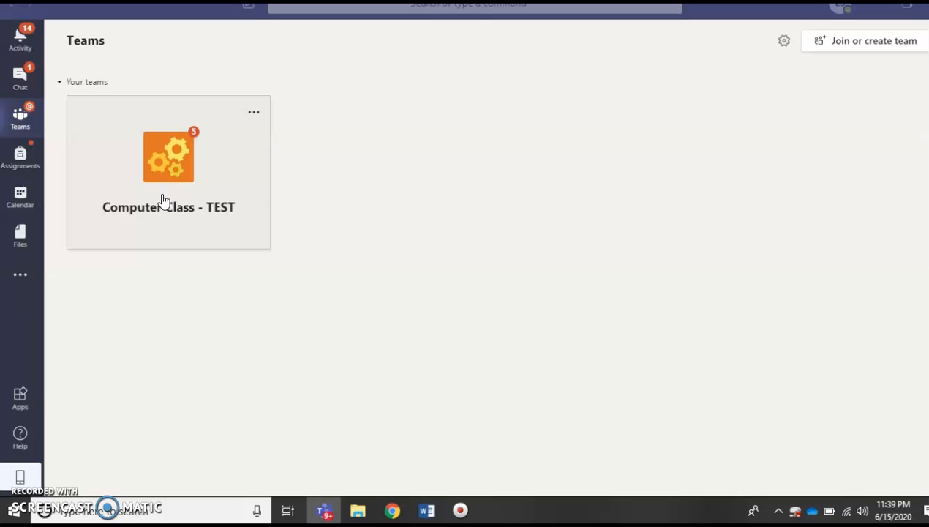
{"action": "left_click", "coordinate": [21, 153]}
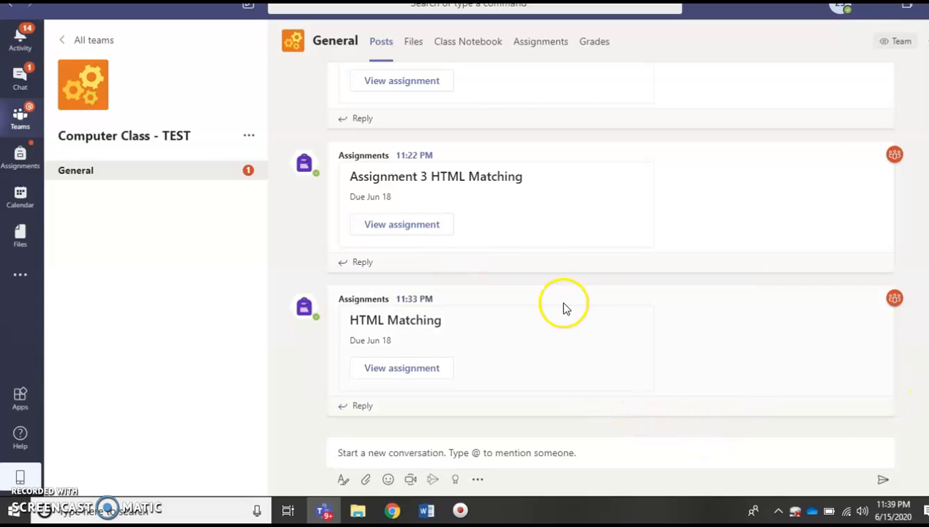
{"action": "left_click", "coordinate": [408, 366]}
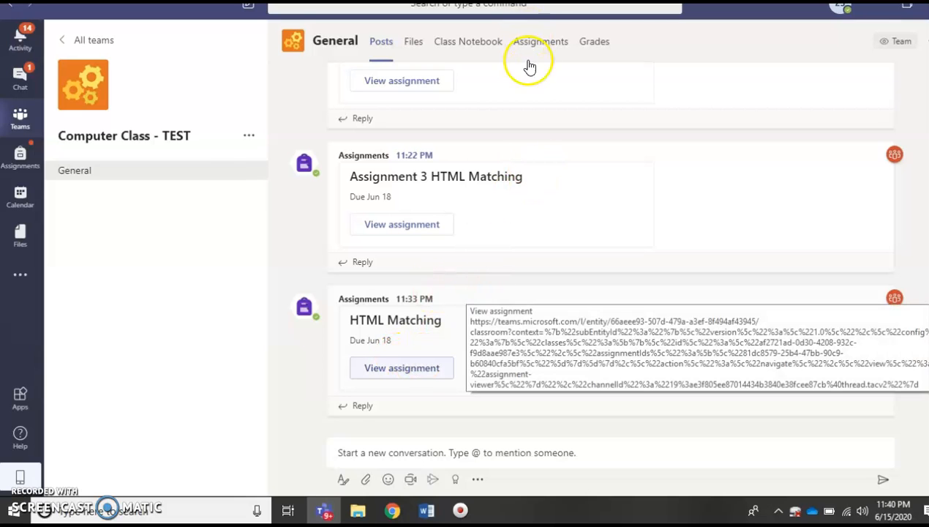
{"action": "left_click", "coordinate": [414, 370]}
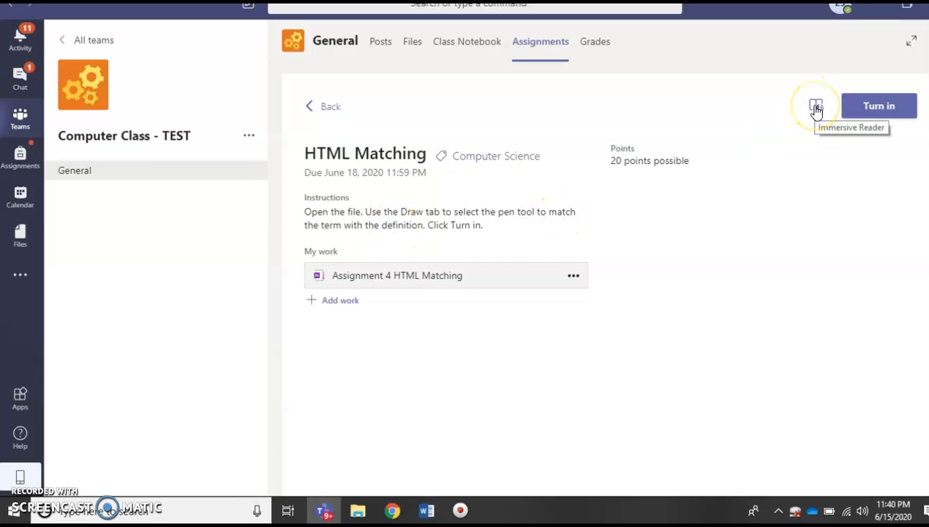
- Open the attached Assignment 4 HTML Matching page and dismiss the privacy notice
{"action": "left_click", "coordinate": [439, 278]}
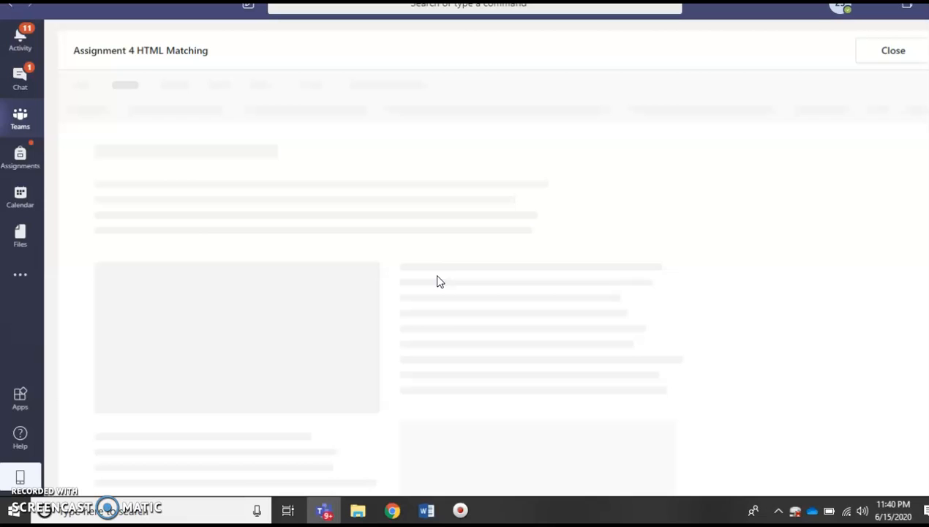
{"action": "left_click", "coordinate": [355, 117]}
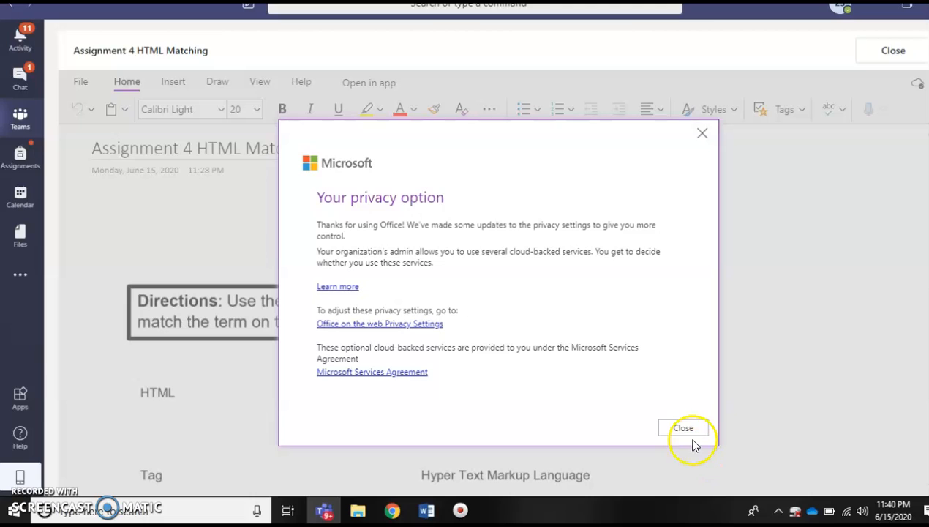
{"action": "left_click", "coordinate": [684, 429]}
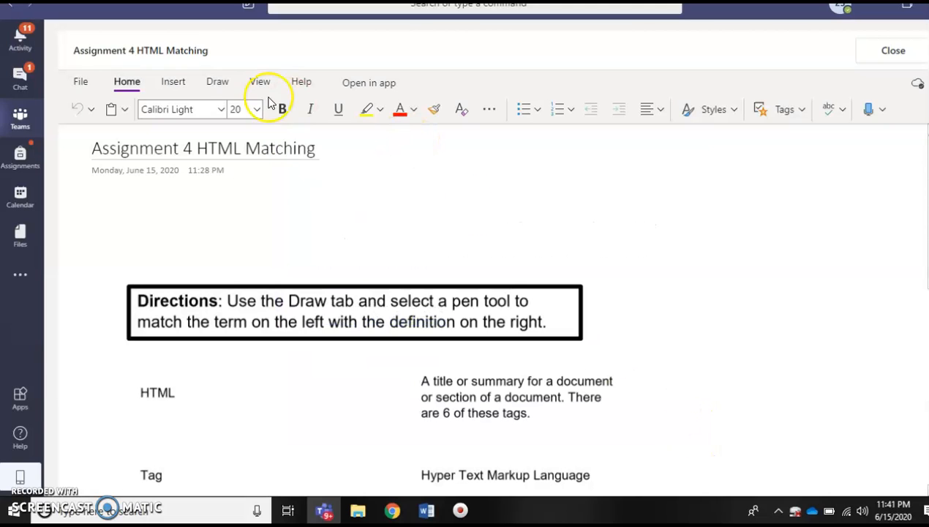
- Draw blue pen lines matching HTML, Tag and Heading to their definitions on the worksheet page
{"action": "left_click", "coordinate": [218, 83]}
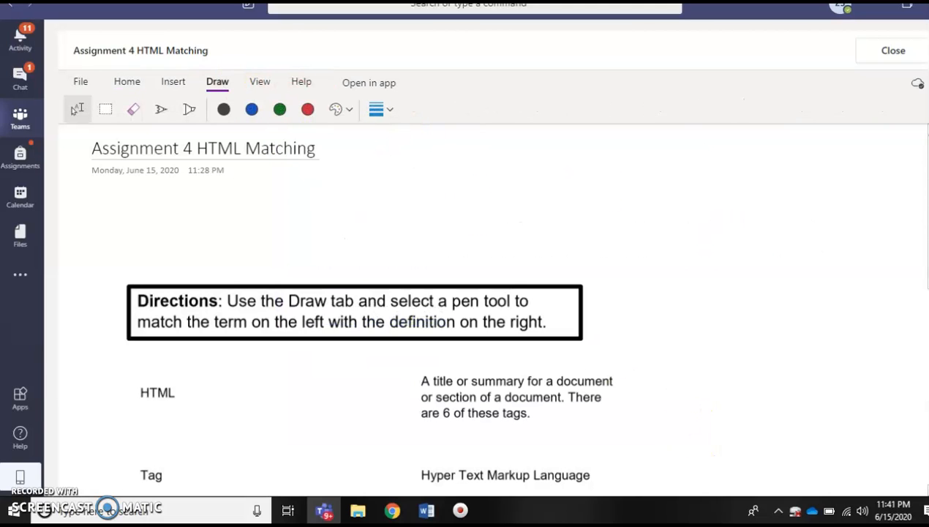
{"action": "scroll", "coordinate": [564, 179], "scroll_direction": "down", "scroll_amount": 2}
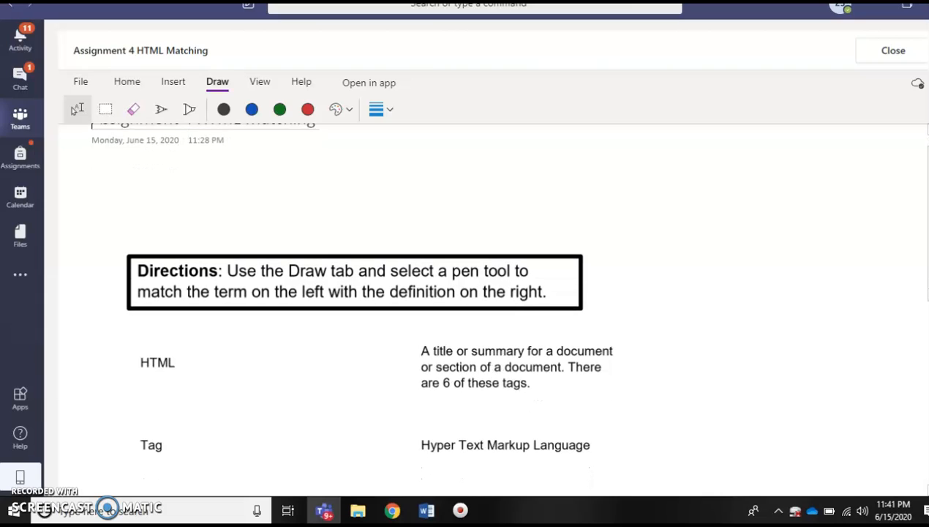
{"action": "left_click", "coordinate": [252, 109]}
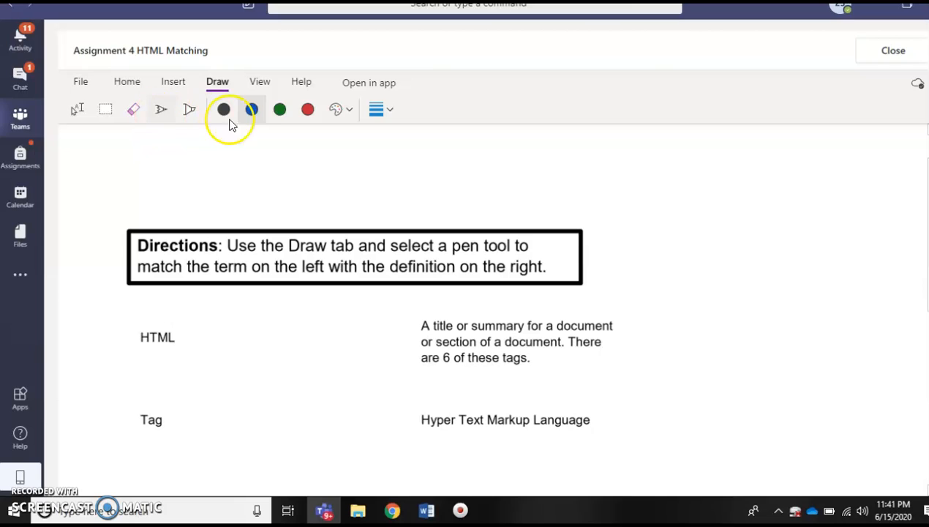
{"action": "scroll", "coordinate": [546, 183], "scroll_direction": "down", "scroll_amount": 4}
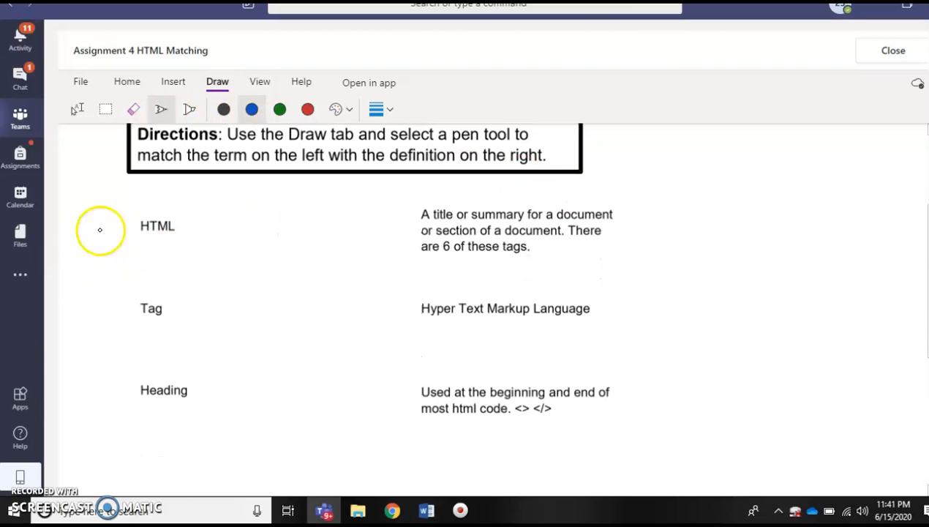
{"action": "mouse_move", "coordinate": [175, 229]}
{"action": "left_mouse_down"}
{"action": "mouse_move", "coordinate": [262, 228]}
{"action": "mouse_move", "coordinate": [398, 311]}
{"action": "mouse_move", "coordinate": [422, 314]}
{"action": "left_mouse_up"}
{"action": "mouse_move", "coordinate": [165, 311]}
{"action": "left_mouse_down"}
{"action": "mouse_move", "coordinate": [408, 420]}
{"action": "mouse_move", "coordinate": [455, 429]}
{"action": "left_mouse_up"}
{"action": "left_click_drag", "start_coordinate": [190, 393], "coordinate": [438, 227]}
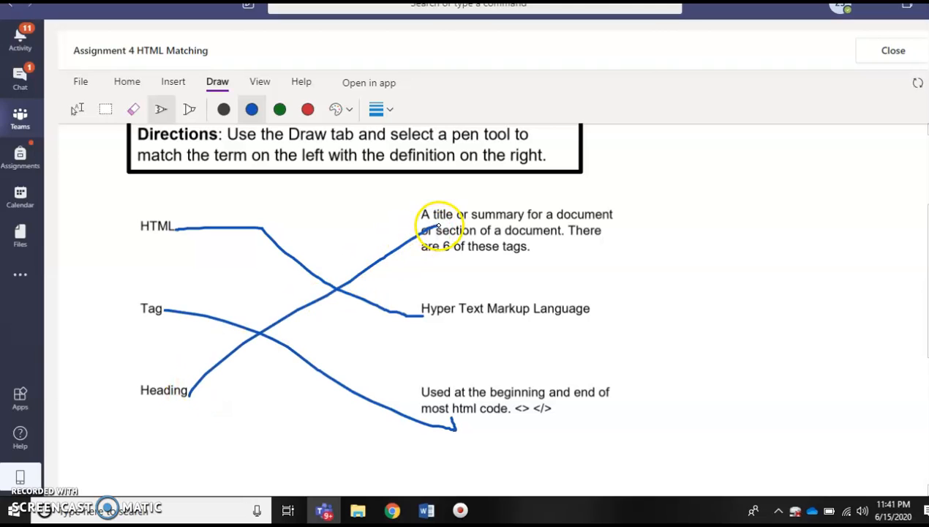
- Erase the Tag and Heading lines and redraw them to their definitions with the blue pen
{"action": "left_click", "coordinate": [133, 111]}
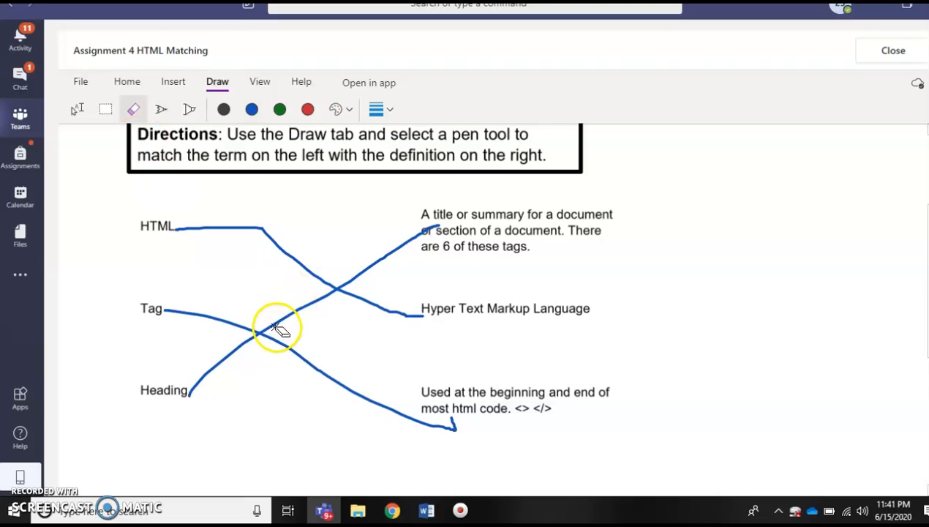
{"action": "left_click_drag", "start_coordinate": [373, 425], "coordinate": [390, 415]}
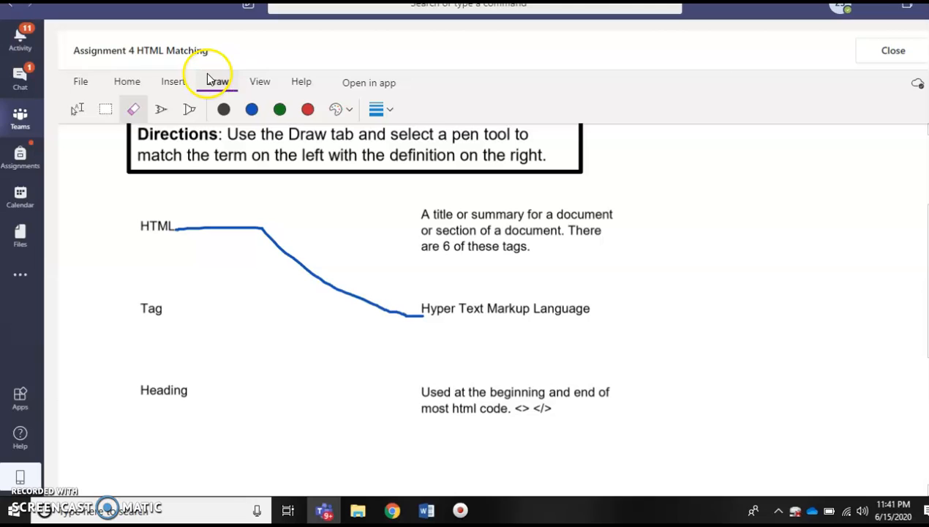
{"action": "left_click", "coordinate": [159, 110]}
{"action": "left_click", "coordinate": [251, 110]}
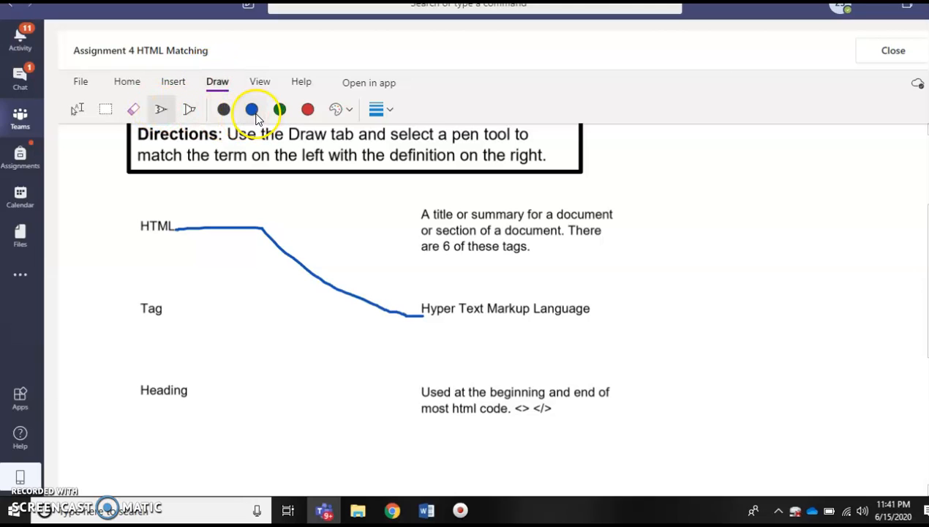
{"action": "left_click_drag", "start_coordinate": [162, 316], "coordinate": [449, 416]}
{"action": "mouse_move", "coordinate": [187, 397]}
{"action": "left_mouse_down"}
{"action": "mouse_move", "coordinate": [408, 255]}
{"action": "mouse_move", "coordinate": [442, 245]}
{"action": "left_mouse_up"}
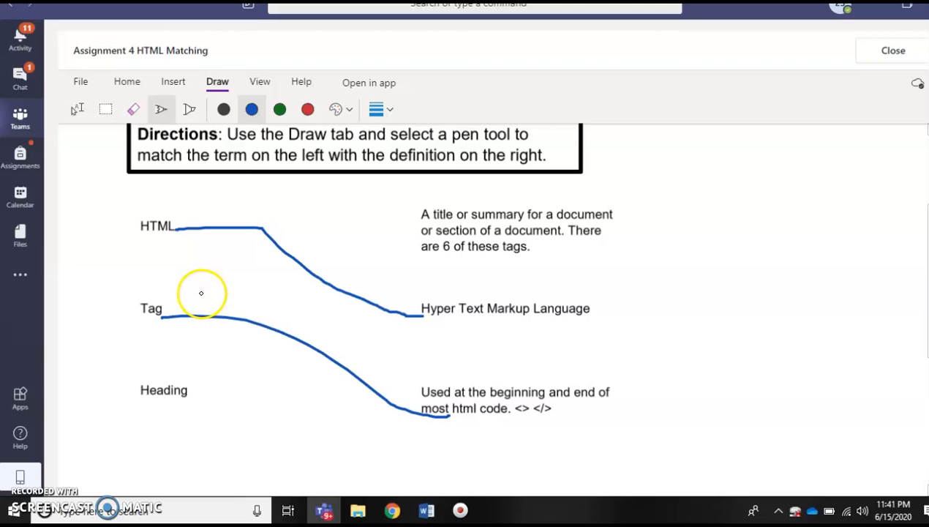
{"action": "mouse_move", "coordinate": [194, 393]}
{"action": "left_mouse_down"}
{"action": "mouse_move", "coordinate": [363, 295]}
{"action": "mouse_move", "coordinate": [422, 238]}
{"action": "left_mouse_up"}
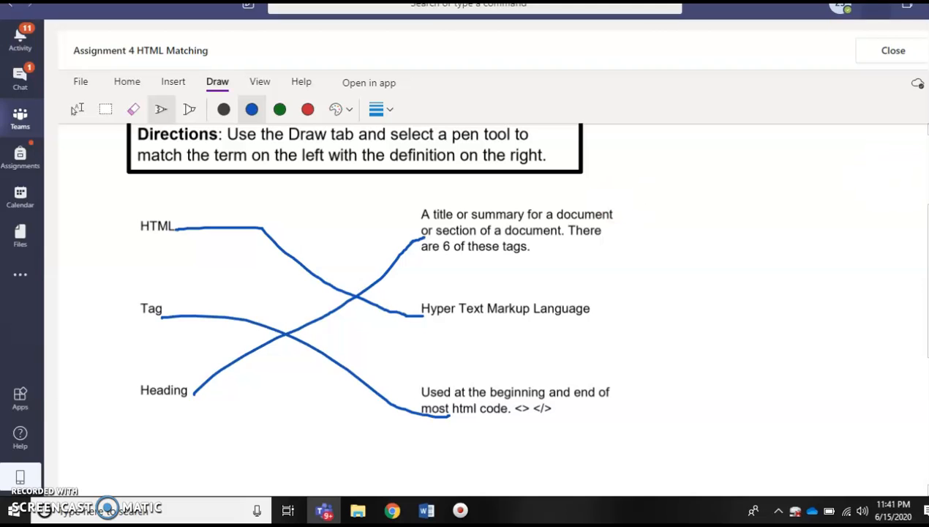
- Close the completed page, turn in the HTML Matching assignment and return to the assignments list
{"action": "left_click", "coordinate": [893, 53]}
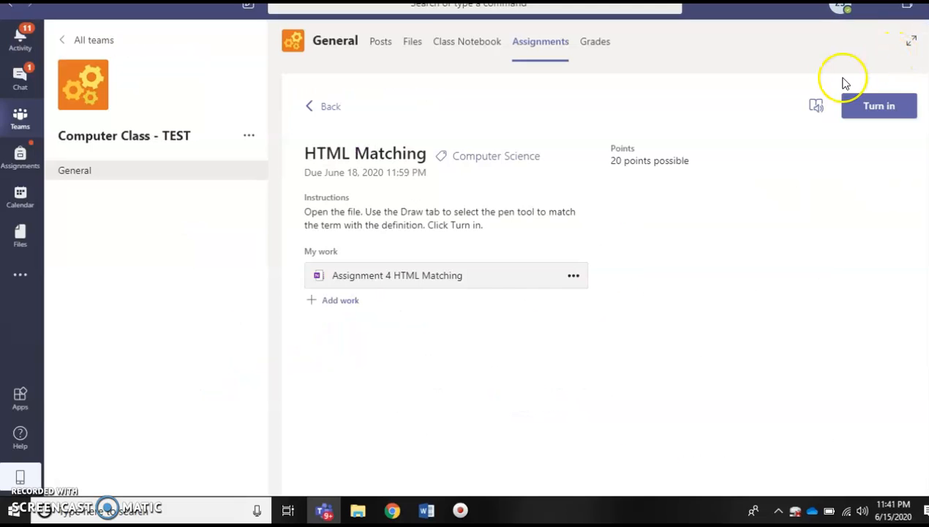
{"action": "left_click", "coordinate": [885, 104]}
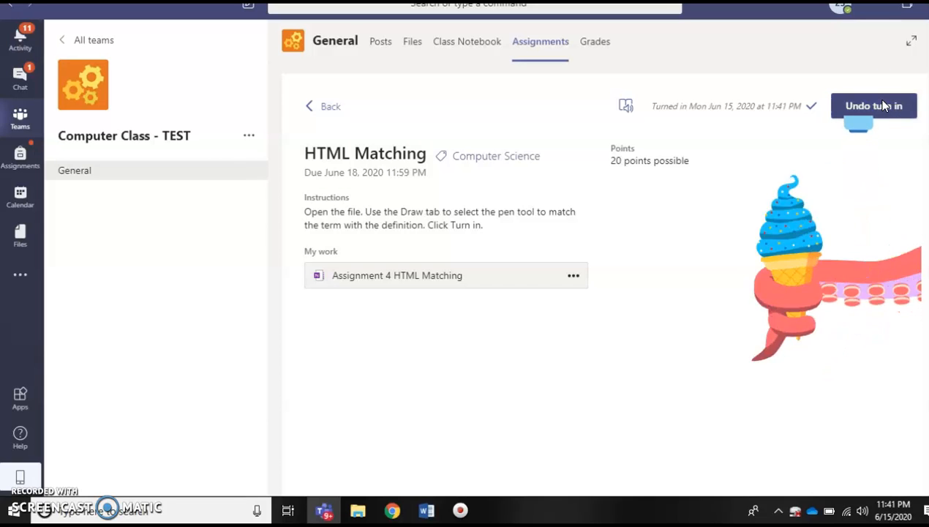
{"action": "left_click", "coordinate": [329, 108]}
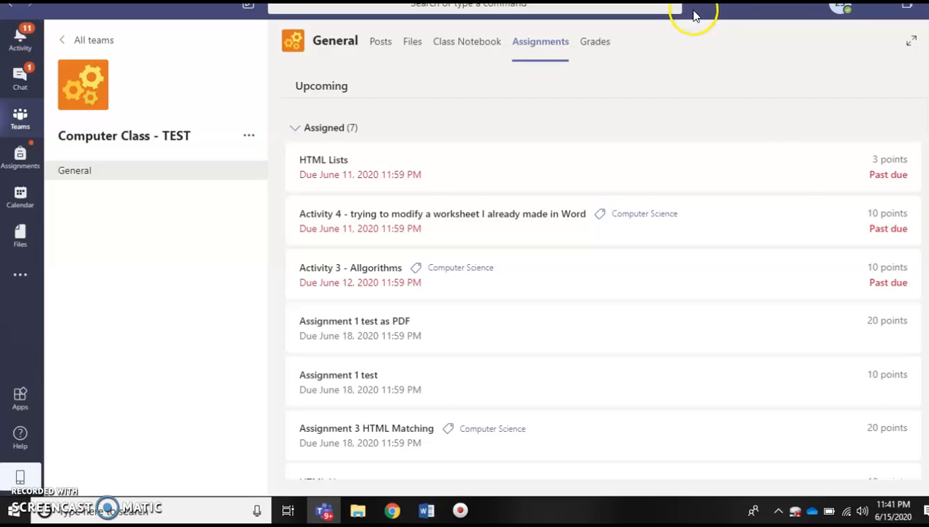
- Switch to Word and look over the matching worksheet's directions, terms and definitions
{"action": "left_click", "coordinate": [426, 515]}
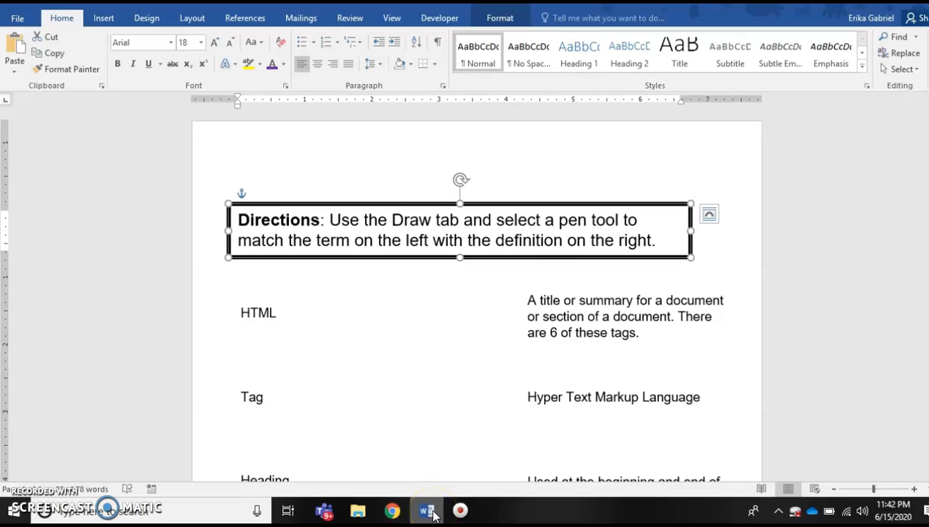
{"action": "scroll", "coordinate": [442, 363], "scroll_direction": "down", "scroll_amount": 3}
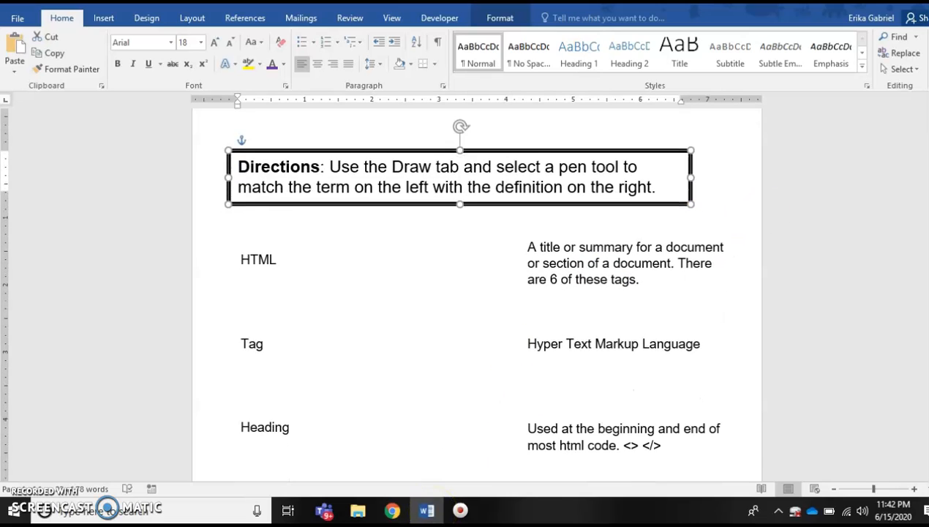
{"action": "left_click", "coordinate": [446, 430]}
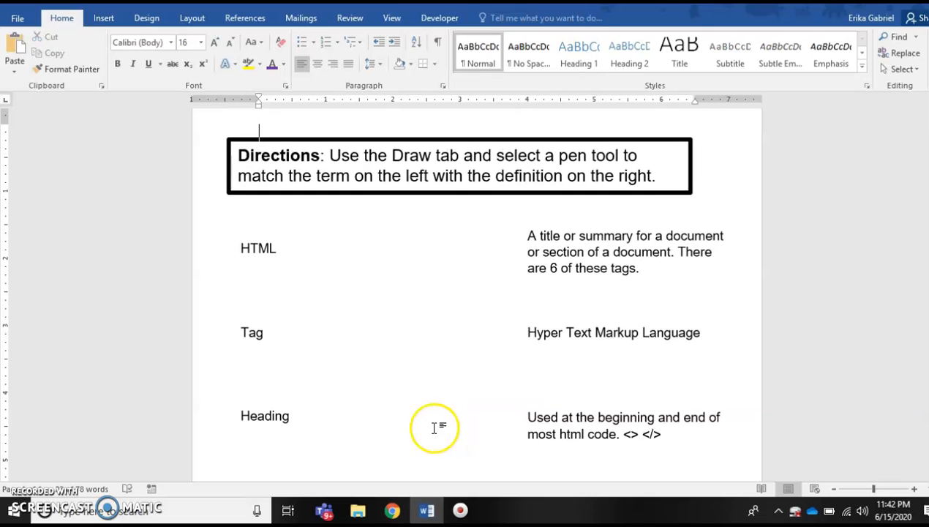
{"action": "scroll", "coordinate": [541, 331], "scroll_direction": "down", "scroll_amount": 5}
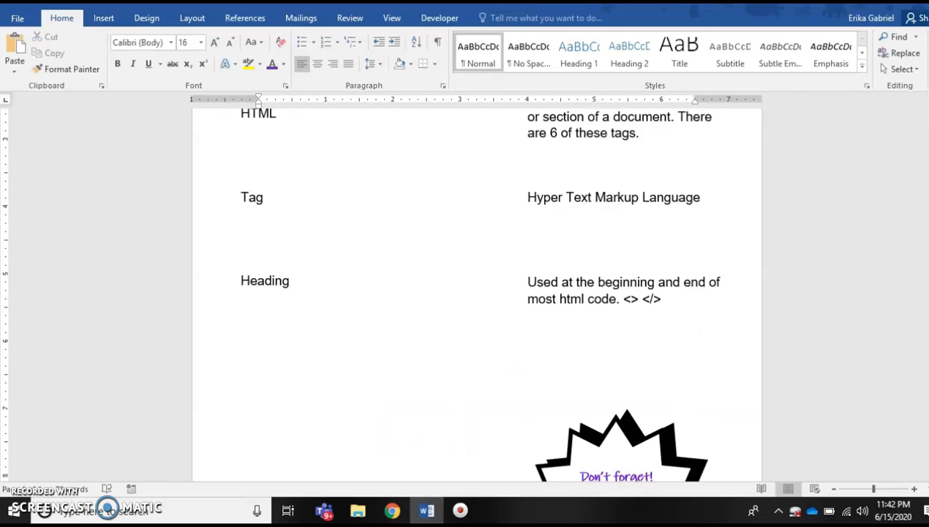
{"action": "scroll", "coordinate": [257, 311], "scroll_direction": "up", "scroll_amount": 5}
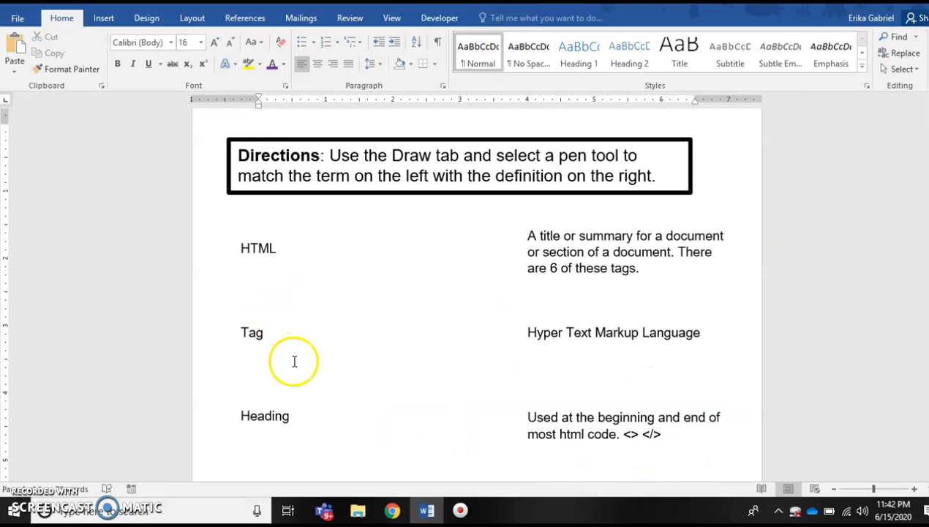
- Search Bing online pictures for html and insert the image of two figures stacking HTML blocks into the worksheet
{"action": "left_click", "coordinate": [104, 19]}
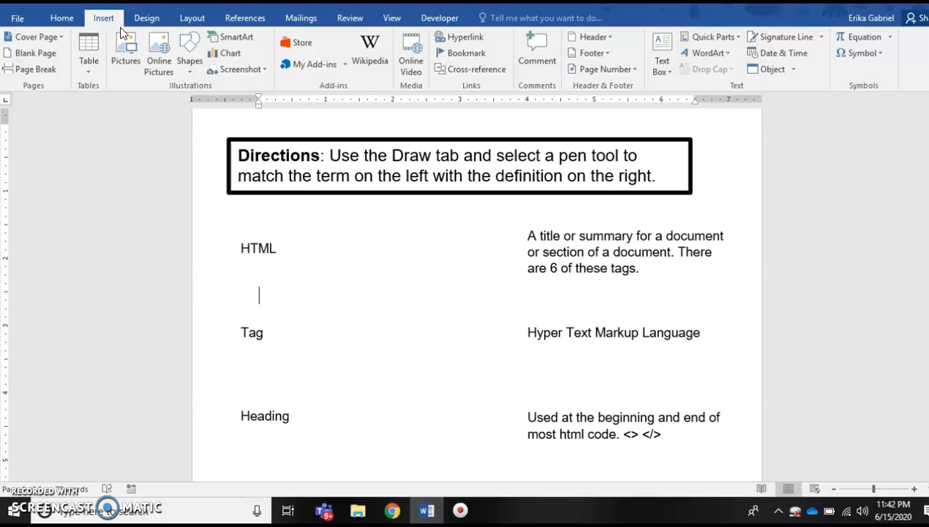
{"action": "left_click", "coordinate": [125, 49]}
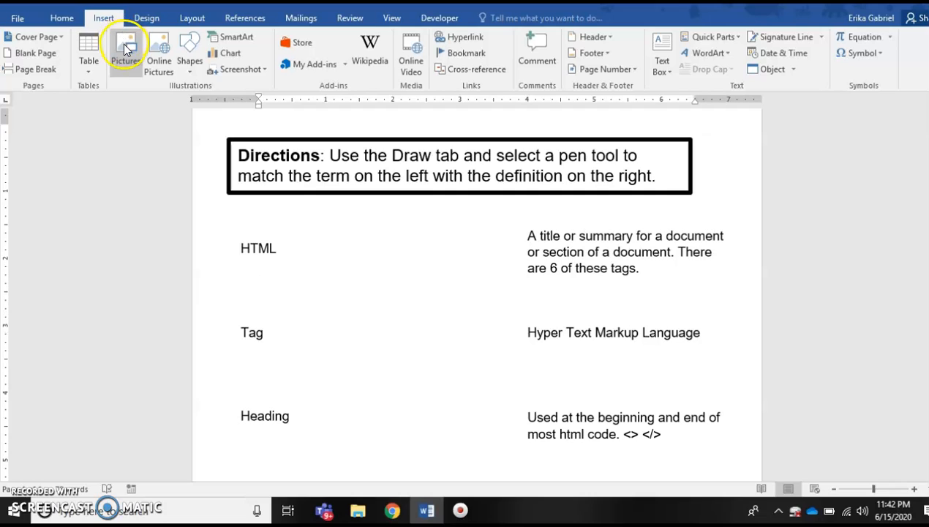
{"action": "left_click", "coordinate": [161, 63]}
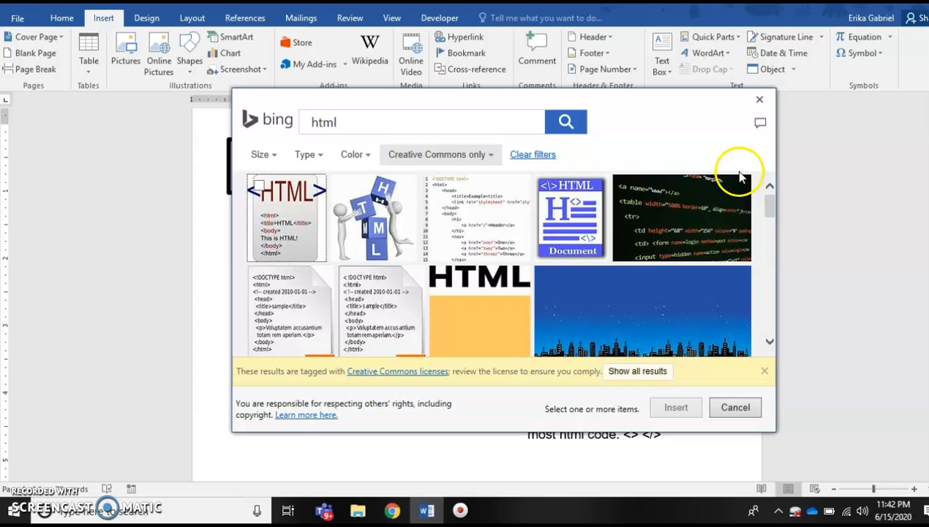
{"action": "mouse_move", "coordinate": [772, 193]}
{"action": "left_mouse_down"}
{"action": "mouse_move", "coordinate": [776, 226]}
{"action": "mouse_move", "coordinate": [776, 190]}
{"action": "left_mouse_up"}
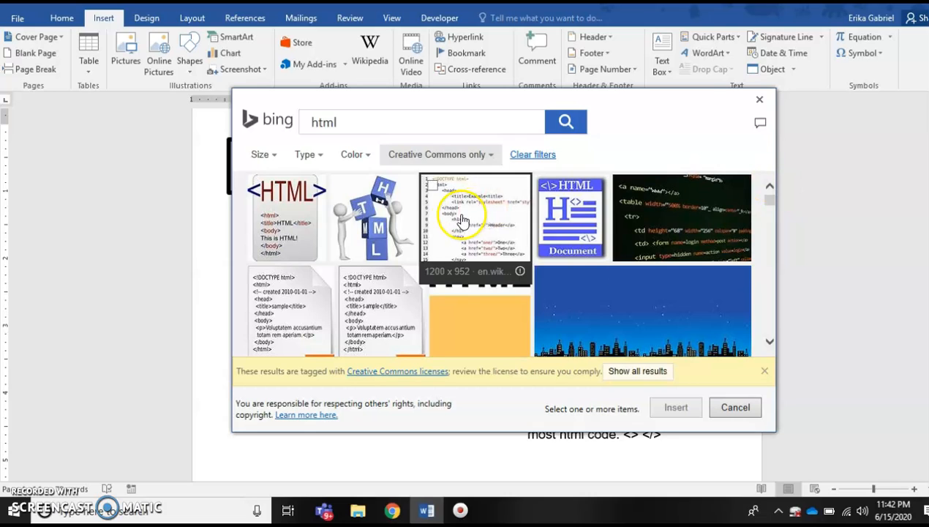
{"action": "left_click", "coordinate": [379, 214]}
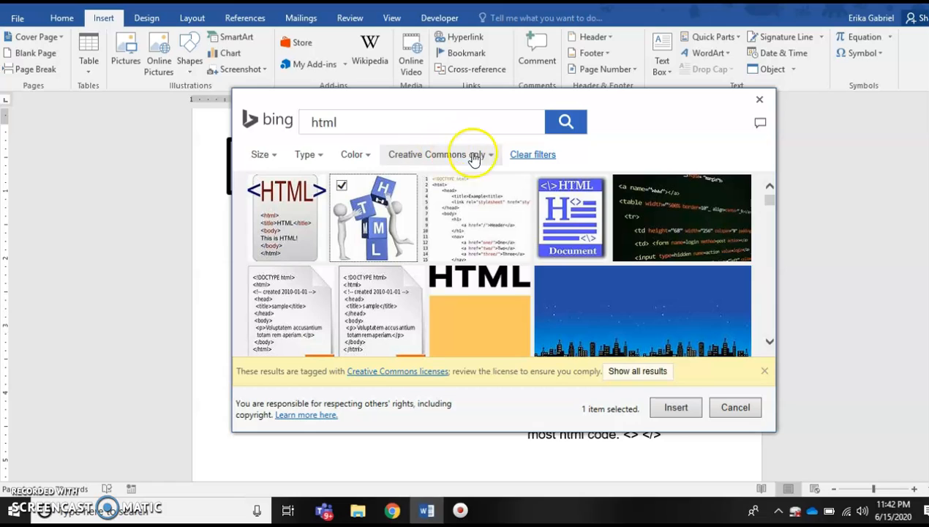
{"action": "left_click", "coordinate": [667, 412]}
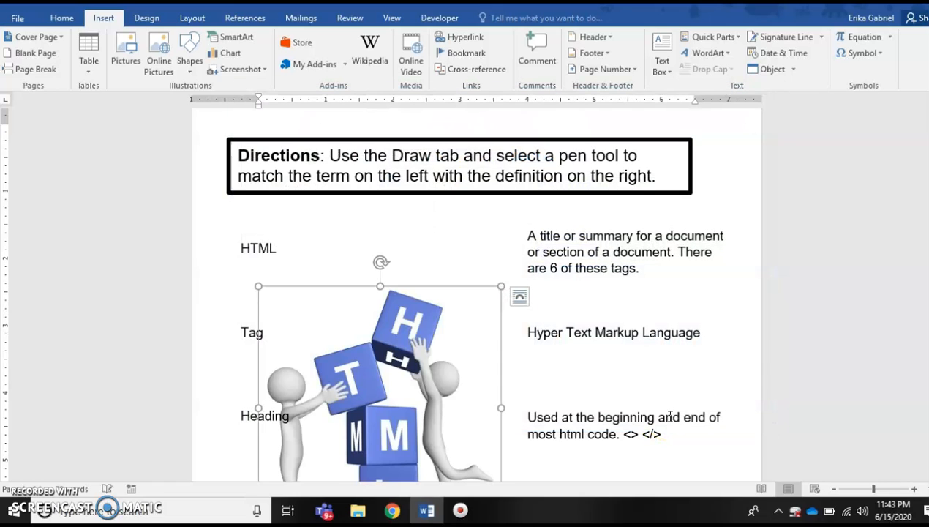
- Try to reposition the inserted HTML blocks picture while it is still in line with the text
{"action": "left_click", "coordinate": [504, 332]}
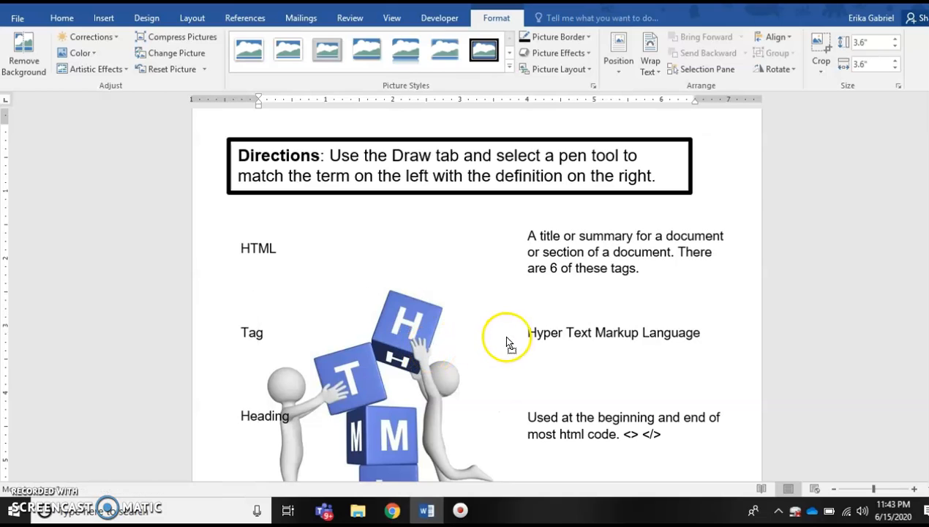
{"action": "left_click", "coordinate": [435, 324]}
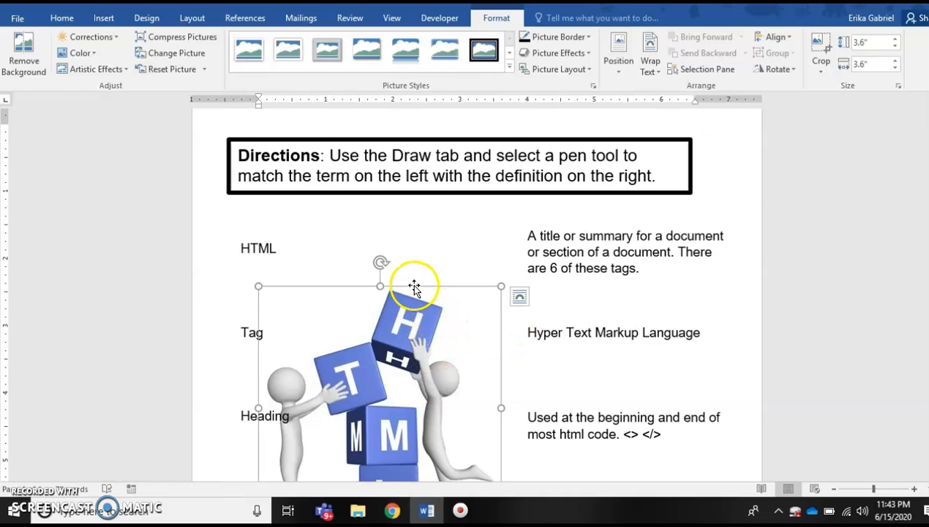
{"action": "left_click", "coordinate": [533, 313]}
{"action": "left_click", "coordinate": [427, 338]}
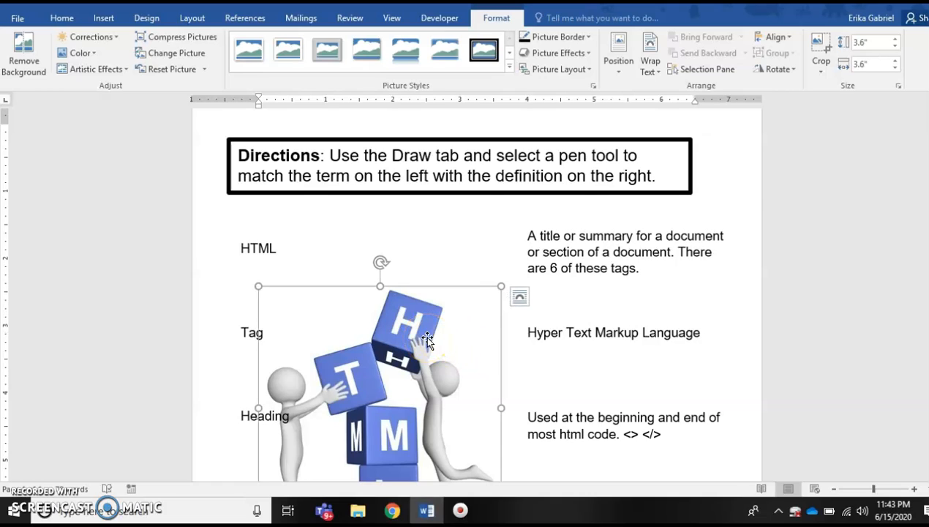
- Set the HTML blocks picture's text wrapping to Tight
{"action": "left_click", "coordinate": [520, 298]}
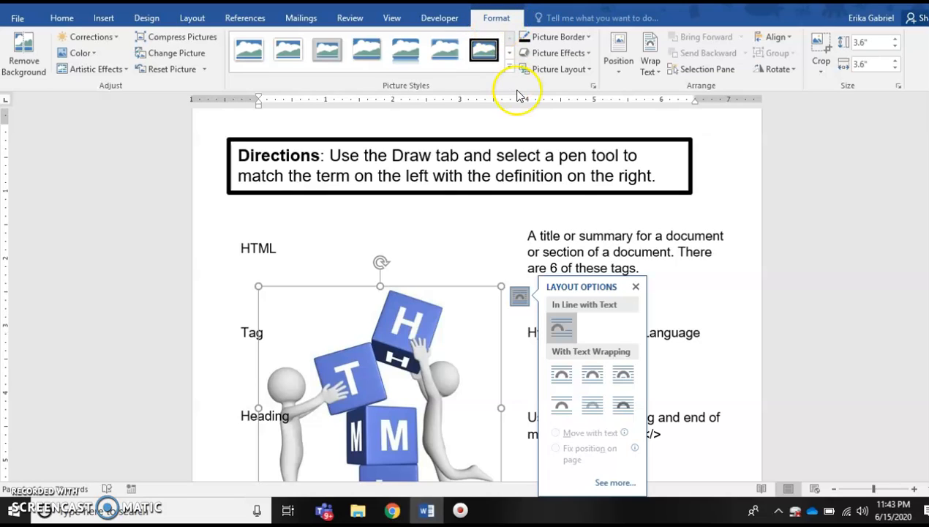
{"action": "left_click", "coordinate": [653, 71]}
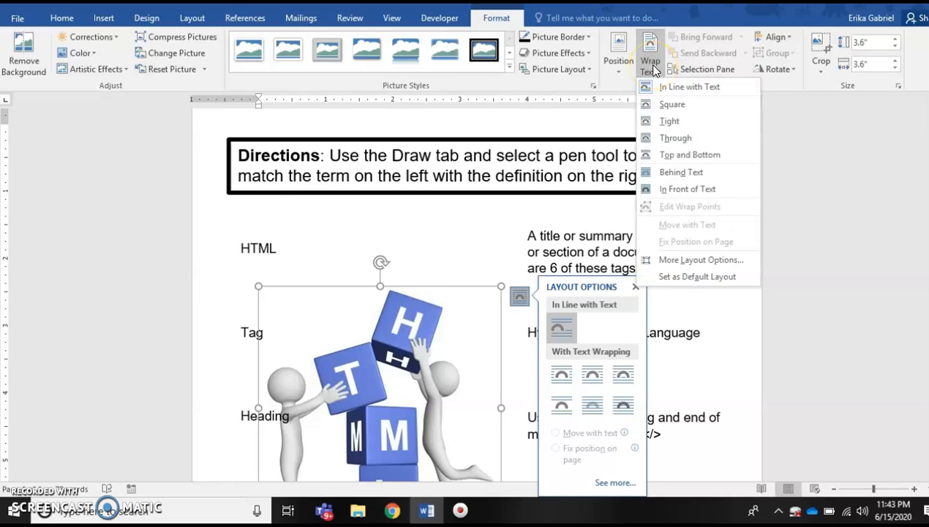
{"action": "left_click", "coordinate": [662, 121]}
- Shrink the HTML blocks picture to about 1.74" square and move it below the terms, to the left of the starburst
{"action": "left_click_drag", "start_coordinate": [454, 336], "coordinate": [484, 463]}
{"action": "scroll", "coordinate": [795, 252], "scroll_direction": "down", "scroll_amount": 1}
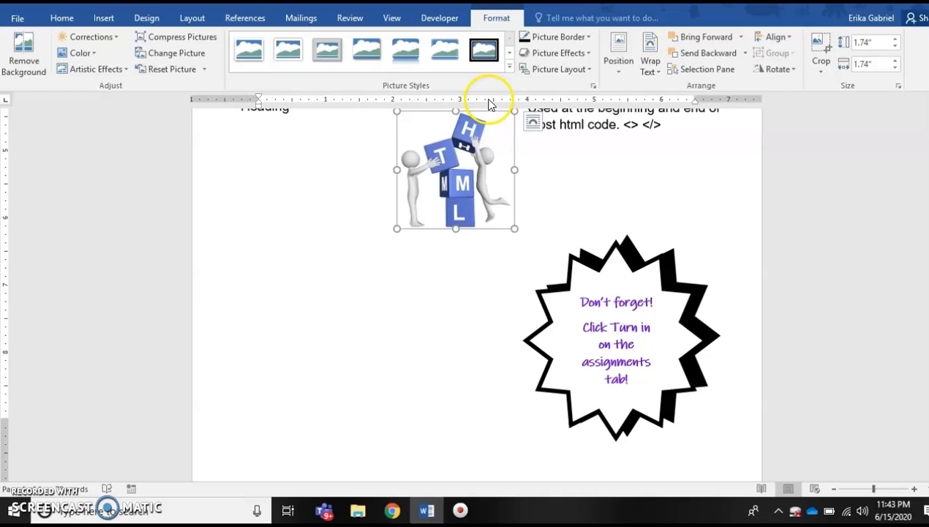
{"action": "left_click_drag", "start_coordinate": [462, 183], "coordinate": [332, 408]}
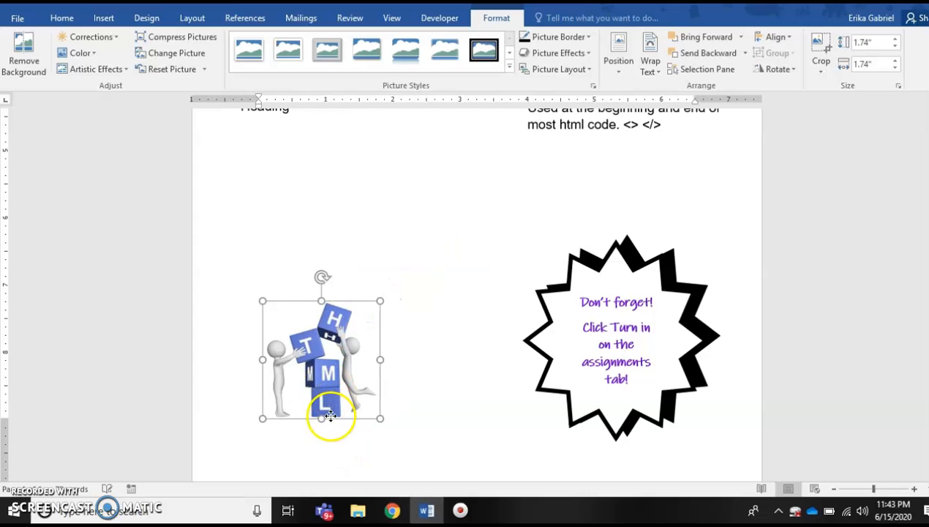
{"action": "left_click", "coordinate": [268, 281]}
- Apply a thick black frame picture style with a shadow to the HTML blocks picture
{"action": "scroll", "coordinate": [271, 278], "scroll_direction": "up", "scroll_amount": 3}
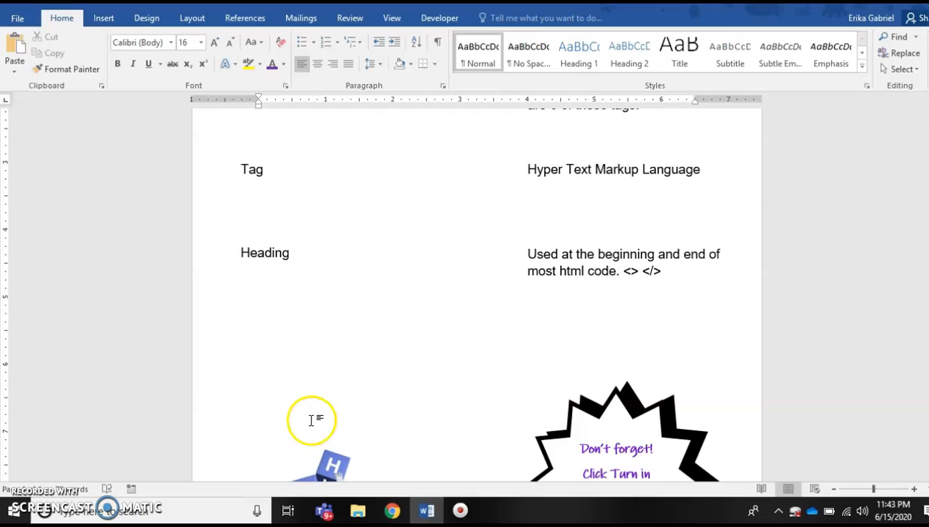
{"action": "left_click", "coordinate": [330, 462]}
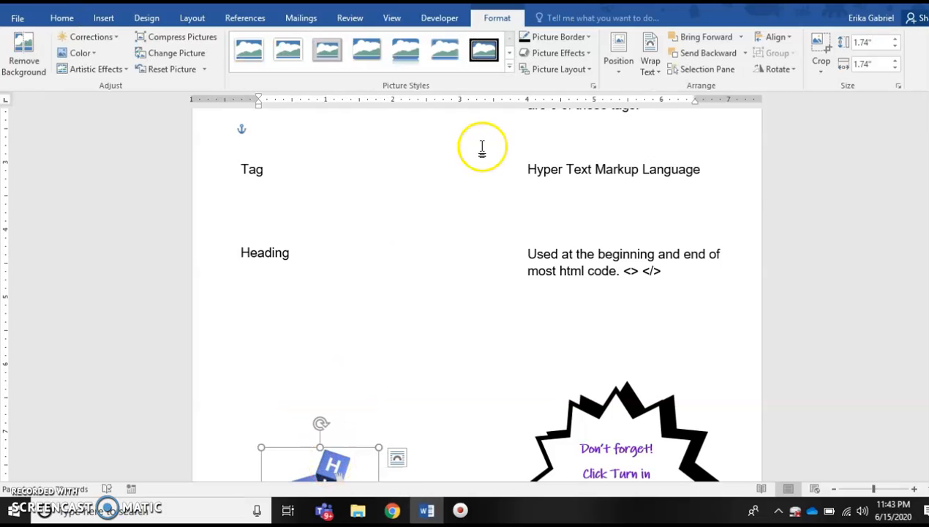
{"action": "left_click", "coordinate": [508, 69]}
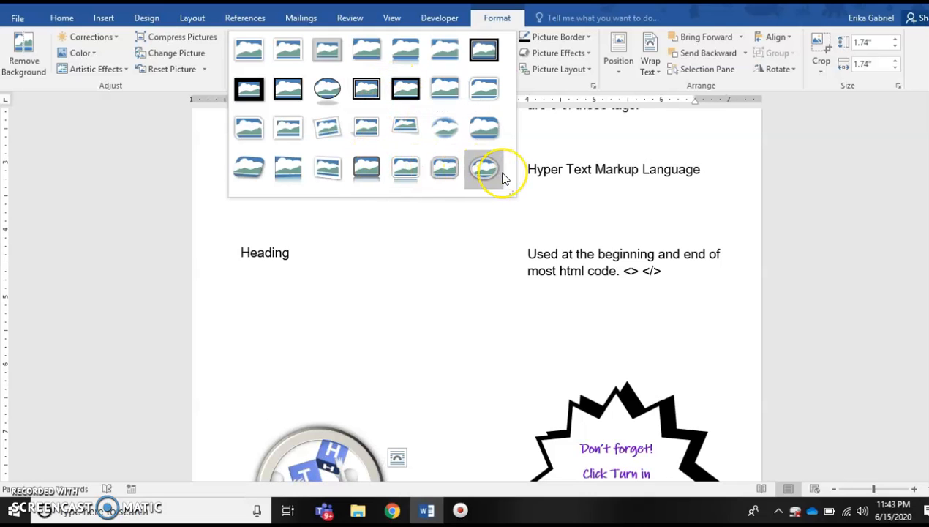
{"action": "left_click", "coordinate": [406, 107]}
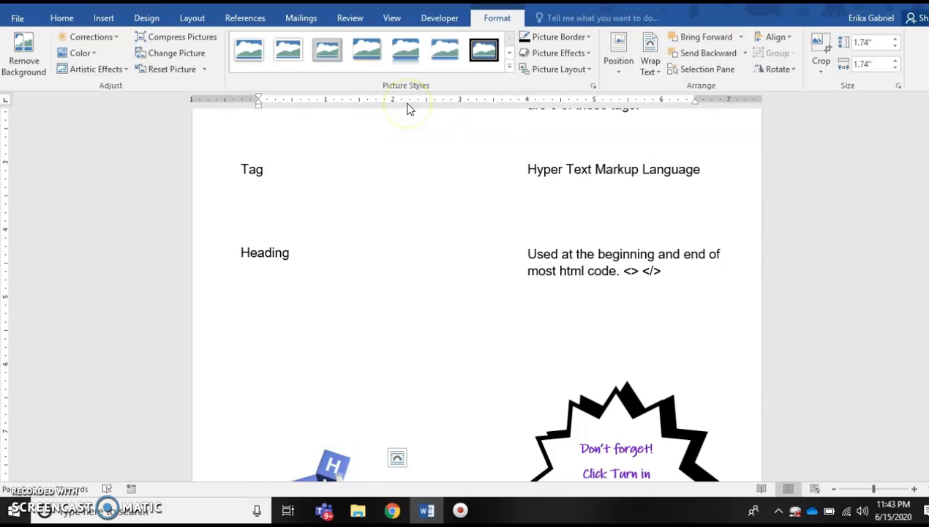
- Look through the effects, border colors and weights, and picture layout options for the framed picture without applying any
{"action": "left_click", "coordinate": [575, 55]}
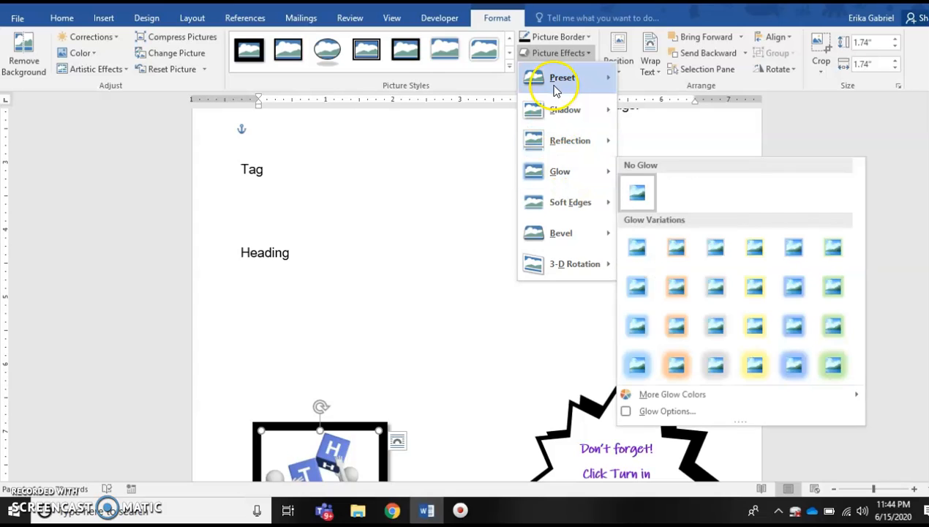
{"action": "mouse_move", "coordinate": [559, 67]}
{"action": "left_click", "coordinate": [564, 36]}
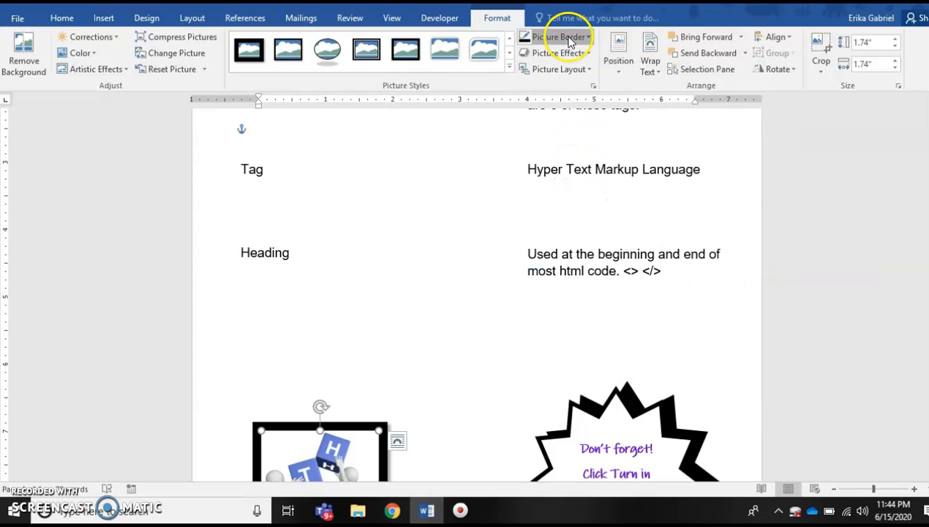
{"action": "left_click", "coordinate": [569, 38]}
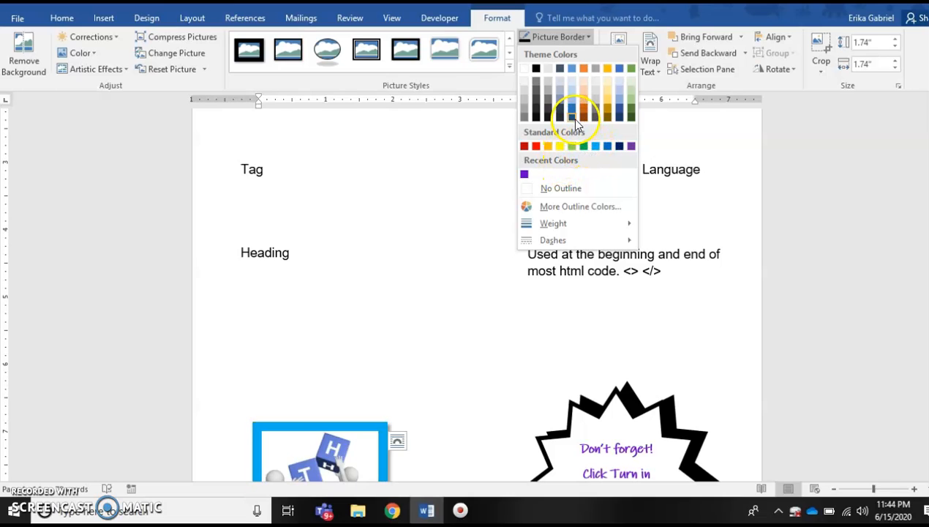
{"action": "mouse_move", "coordinate": [548, 224]}
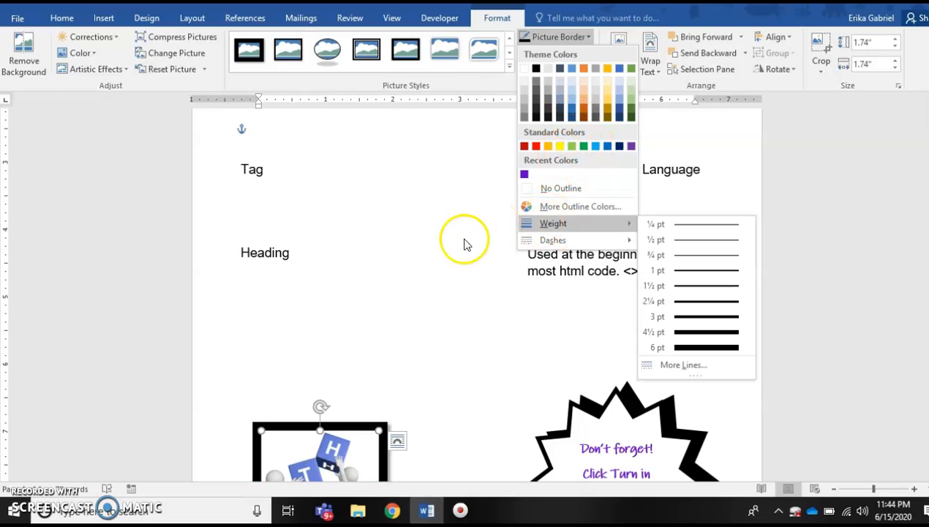
{"action": "left_click", "coordinate": [483, 163]}
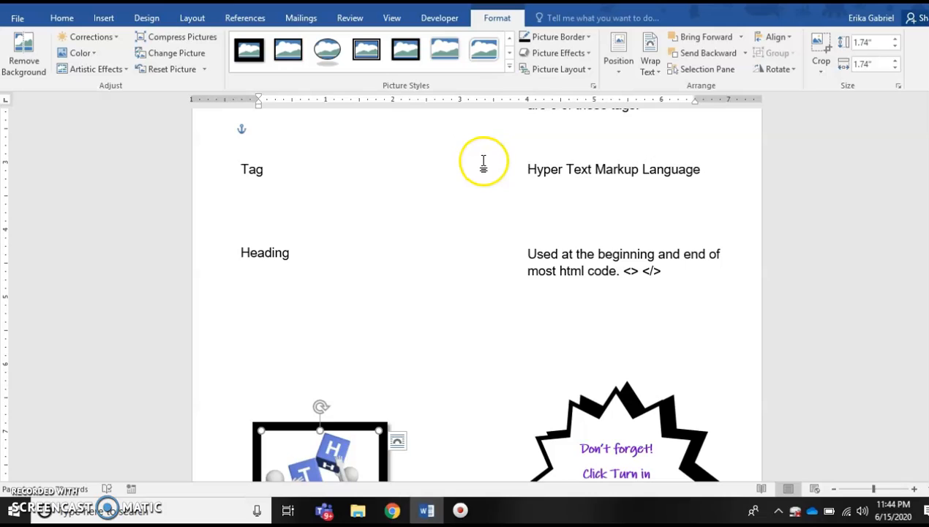
{"action": "left_click", "coordinate": [578, 71]}
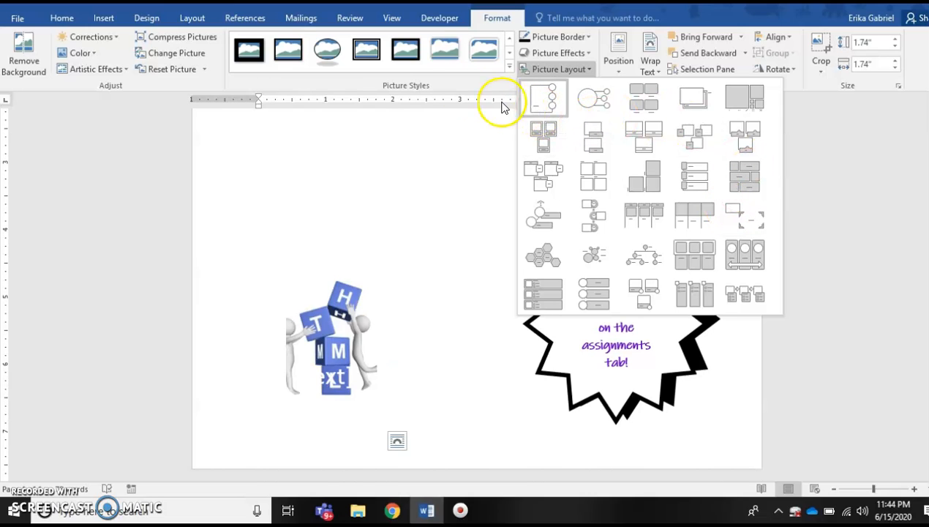
{"action": "key", "text": "Escape"}
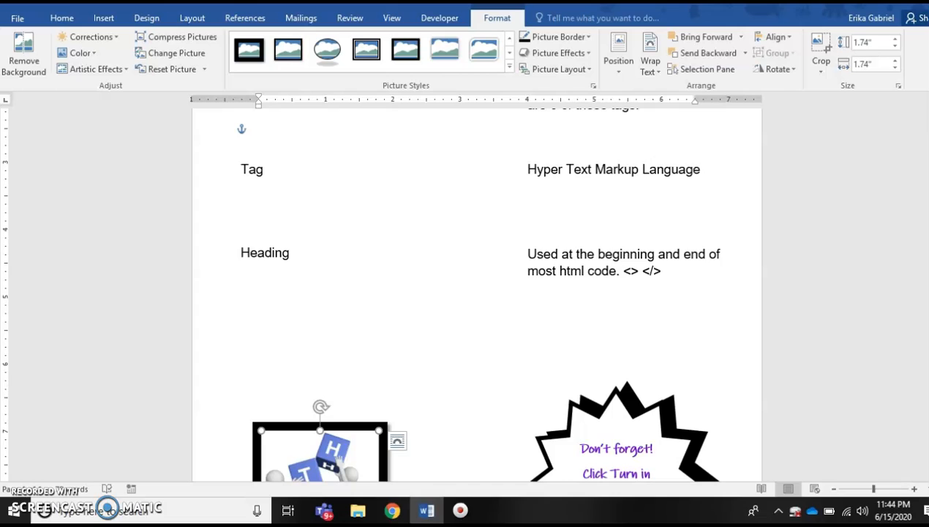
- Shift the framed picture slightly to the right on the page and check the worksheet from the directions to the starburst
{"action": "scroll", "coordinate": [475, 292], "scroll_direction": "down", "scroll_amount": 4}
{"action": "left_click_drag", "start_coordinate": [353, 315], "coordinate": [378, 312]}
{"action": "scroll", "coordinate": [476, 292], "scroll_direction": "up", "scroll_amount": 9}
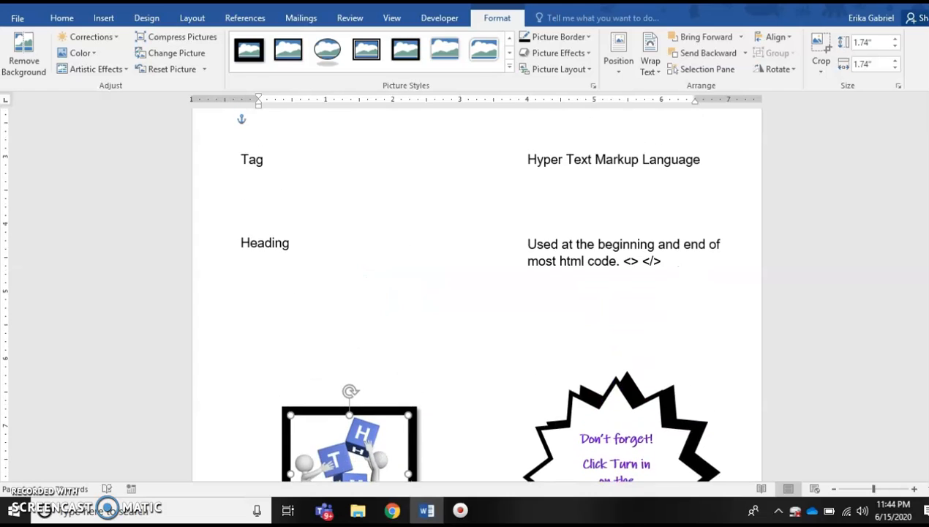
{"action": "scroll", "coordinate": [476, 292], "scroll_direction": "down", "scroll_amount": 3}
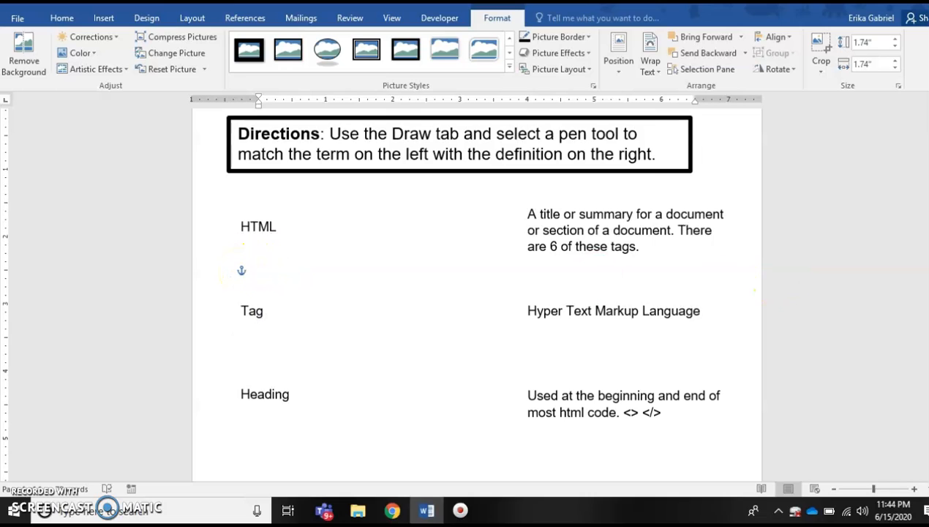
{"action": "scroll", "coordinate": [475, 293], "scroll_direction": "down", "scroll_amount": 7}
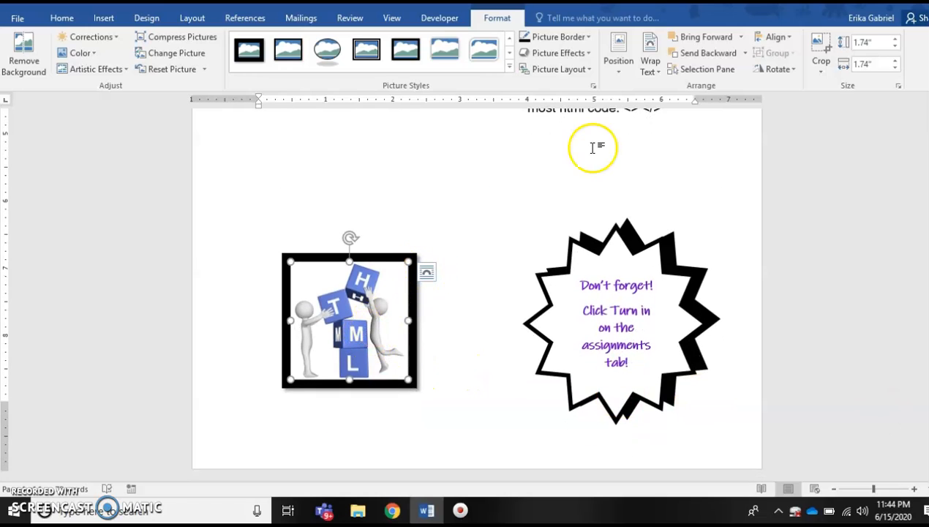
- Set the framed picture's layout to Fix position on page, keeping Tight wrapping
{"action": "left_click", "coordinate": [653, 73]}
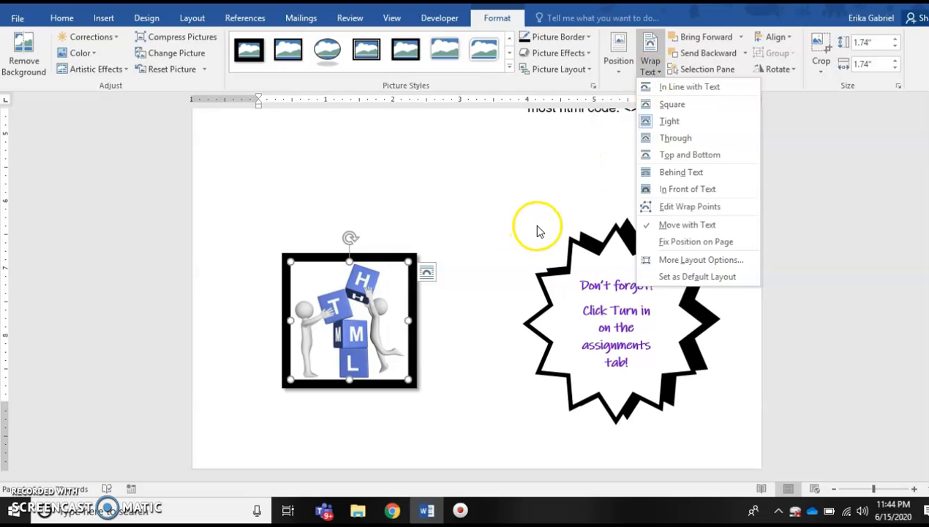
{"action": "left_click", "coordinate": [432, 312]}
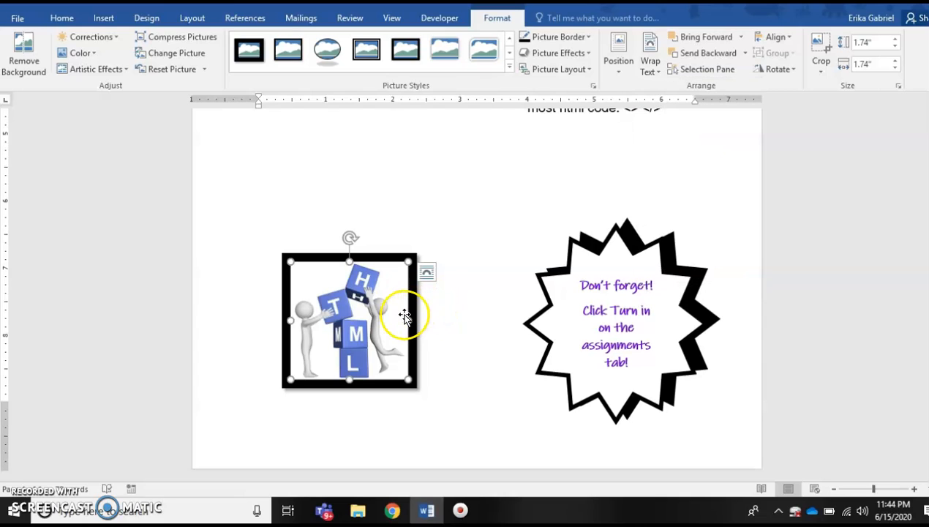
{"action": "left_click", "coordinate": [428, 271]}
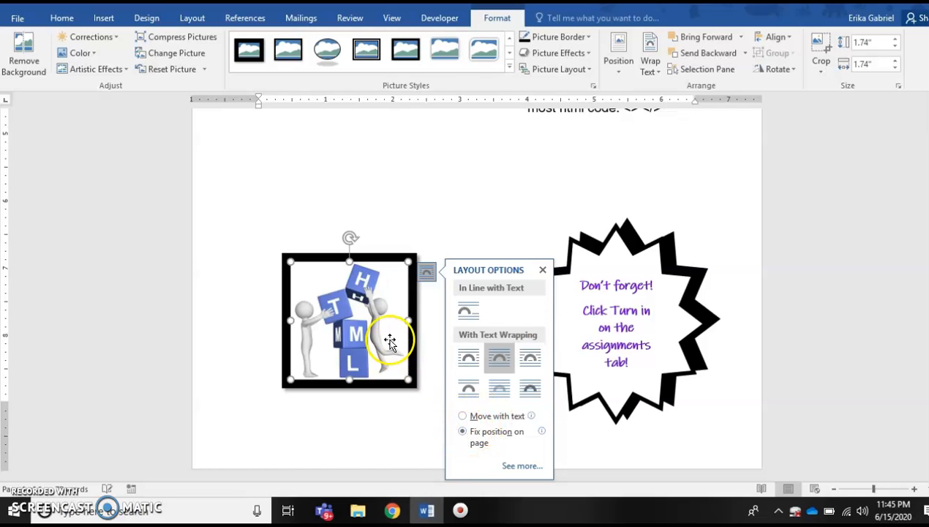
- Move the framed picture around the page and place it directly below the Heading term
{"action": "left_click_drag", "start_coordinate": [390, 341], "coordinate": [539, 390]}
{"action": "left_click_drag", "start_coordinate": [484, 316], "coordinate": [395, 188]}
{"action": "scroll", "coordinate": [877, 239], "scroll_direction": "up", "scroll_amount": 4}
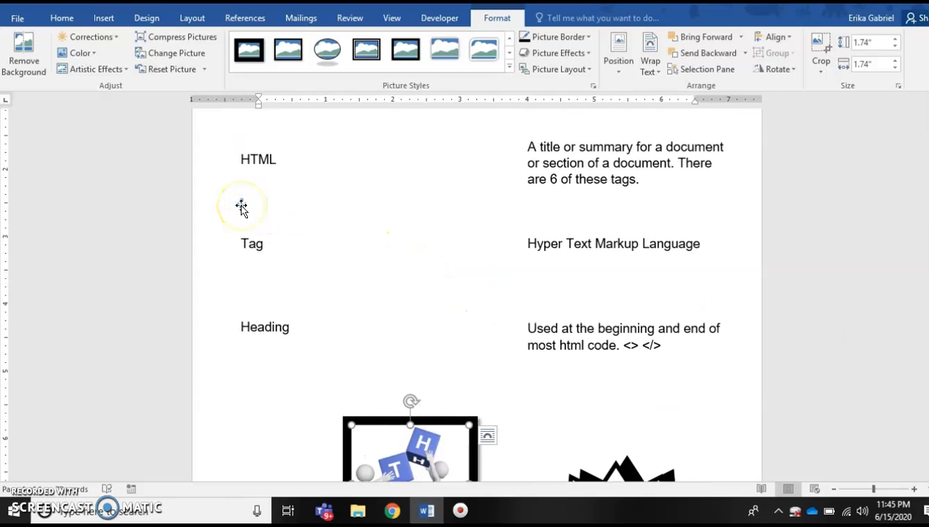
{"action": "left_click_drag", "start_coordinate": [465, 437], "coordinate": [301, 450]}
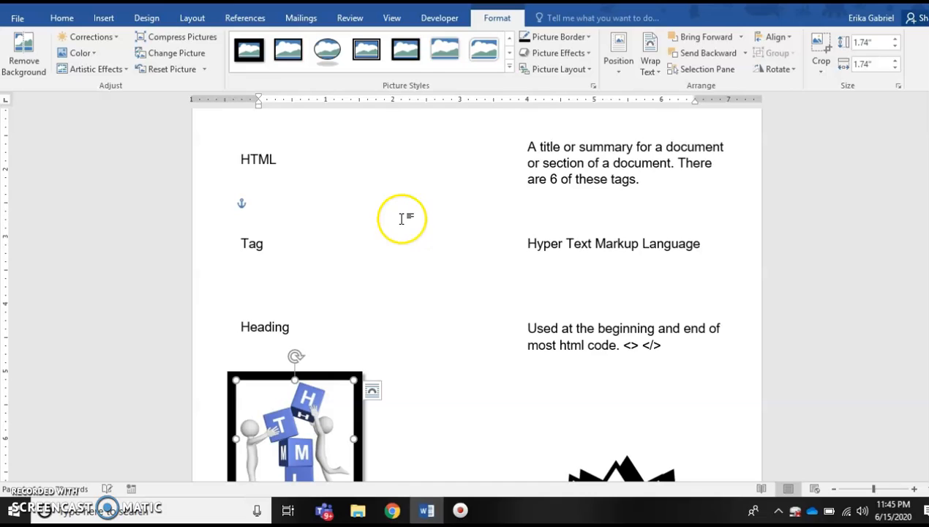
- Preview a heavier black frame style and examine the color saturation, tone and recolor choices for the picture
{"action": "left_click", "coordinate": [246, 62]}
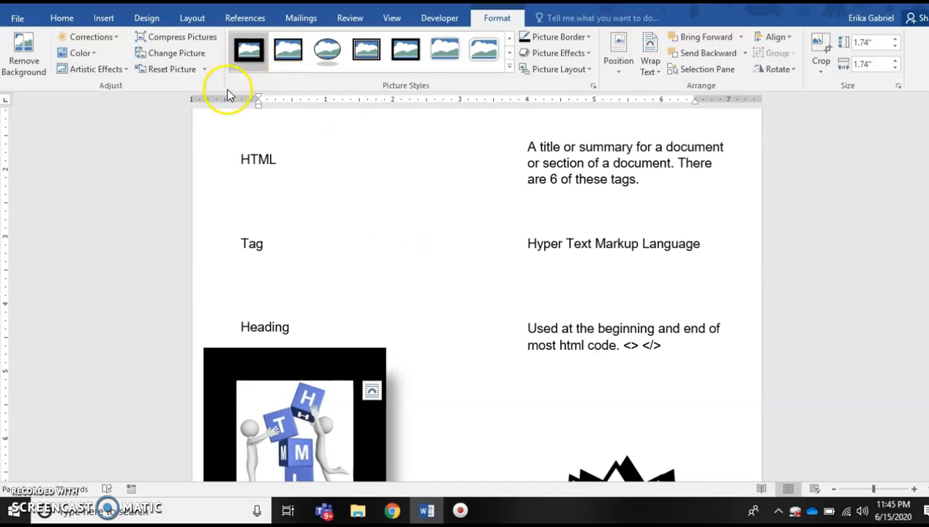
{"action": "left_click", "coordinate": [81, 53]}
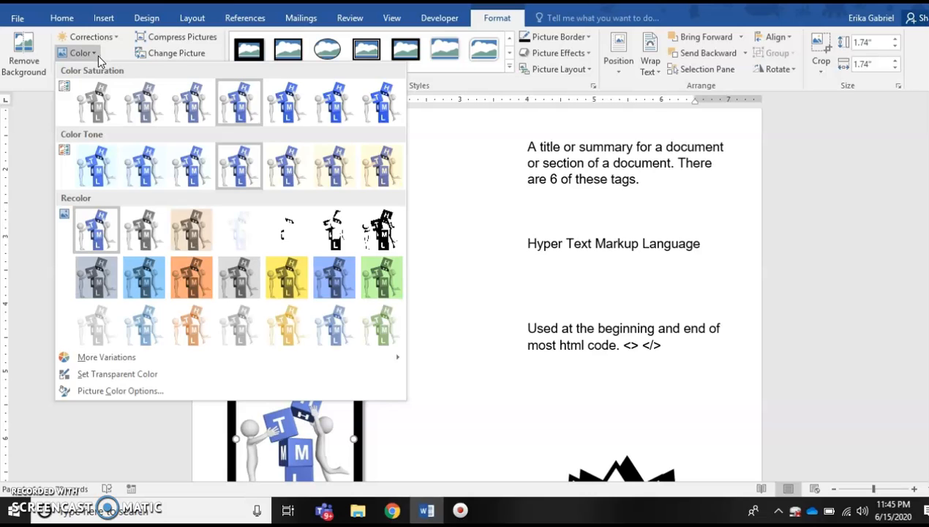
{"action": "left_click", "coordinate": [126, 49]}
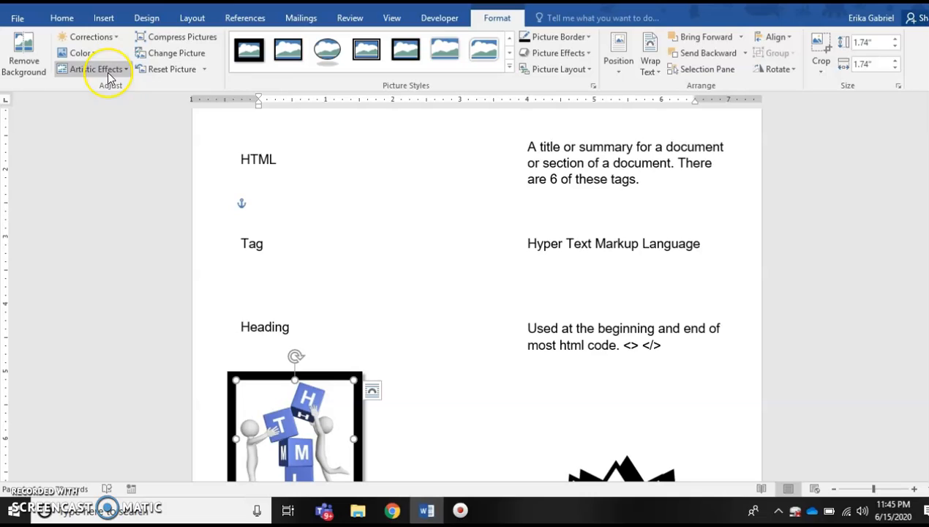
- Examine the artistic effects available for the framed picture without applying one
{"action": "left_click", "coordinate": [110, 70]}
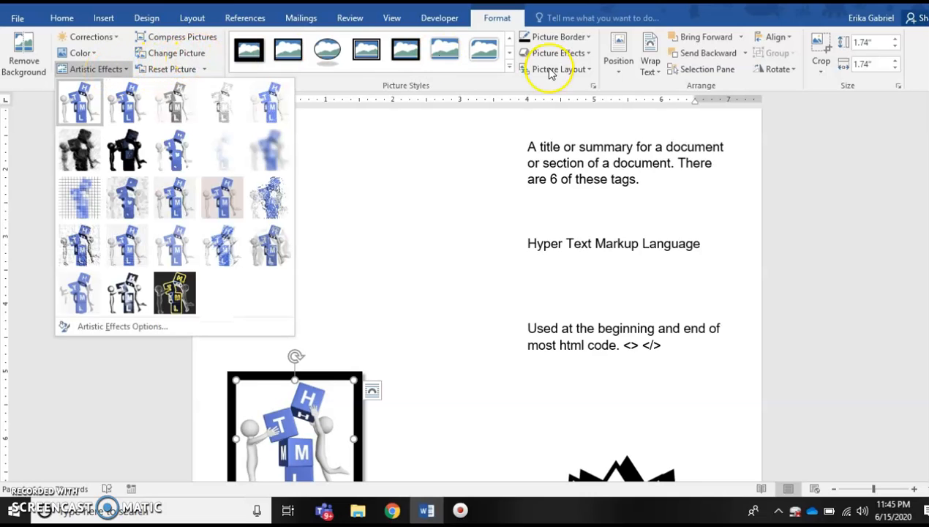
{"action": "left_click", "coordinate": [452, 338]}
- Place the framed picture over the starburst and send it backward so the starburst covers it
{"action": "left_click_drag", "start_coordinate": [314, 397], "coordinate": [659, 394]}
{"action": "scroll", "coordinate": [635, 352], "scroll_direction": "down", "scroll_amount": 5}
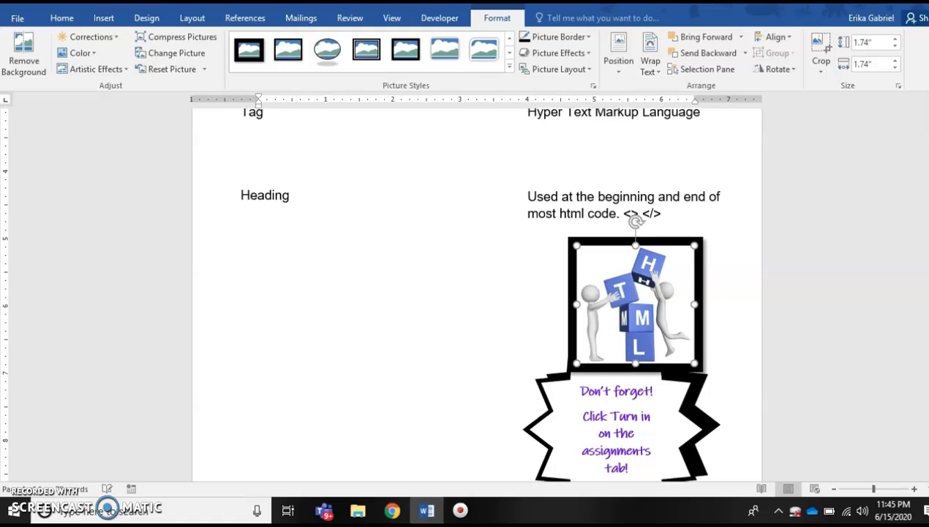
{"action": "left_click_drag", "start_coordinate": [662, 320], "coordinate": [654, 424]}
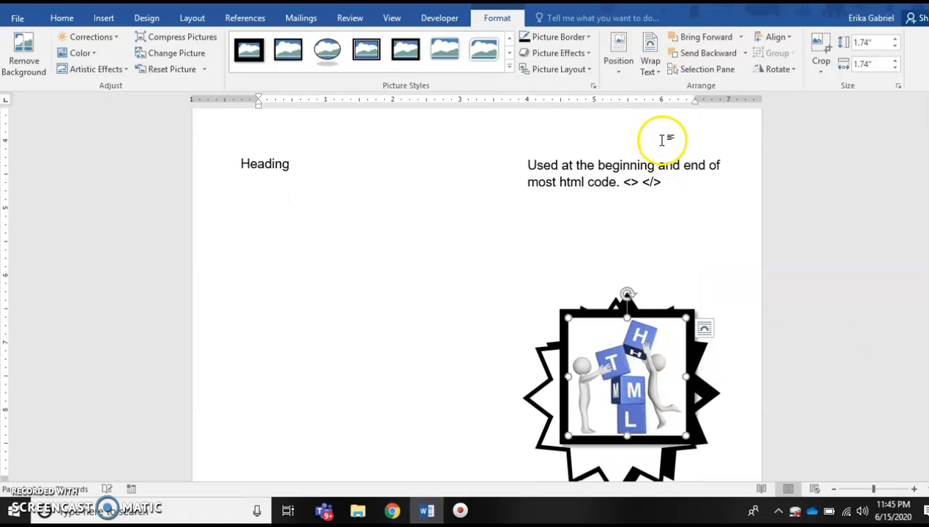
{"action": "left_click", "coordinate": [708, 57]}
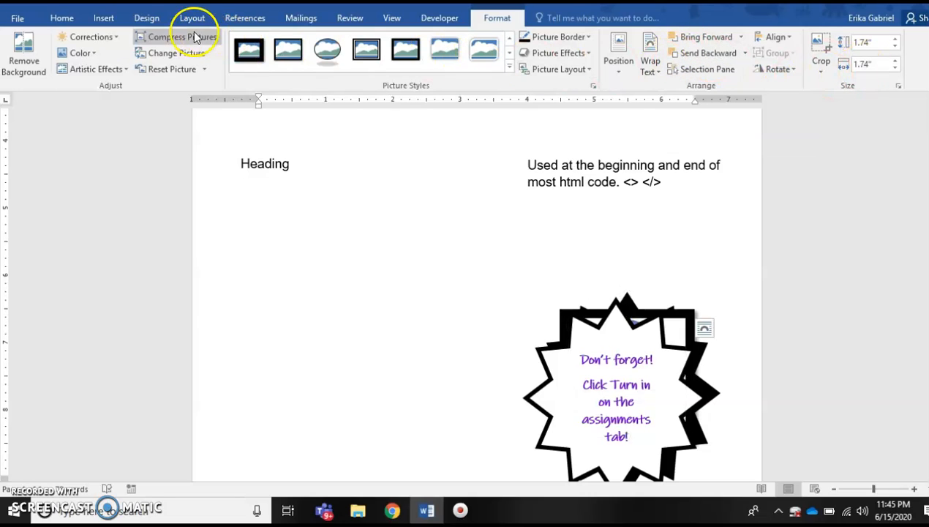
- Move the framed picture off the starburst into the empty space to its left, below the Heading term
{"action": "left_click", "coordinate": [63, 19]}
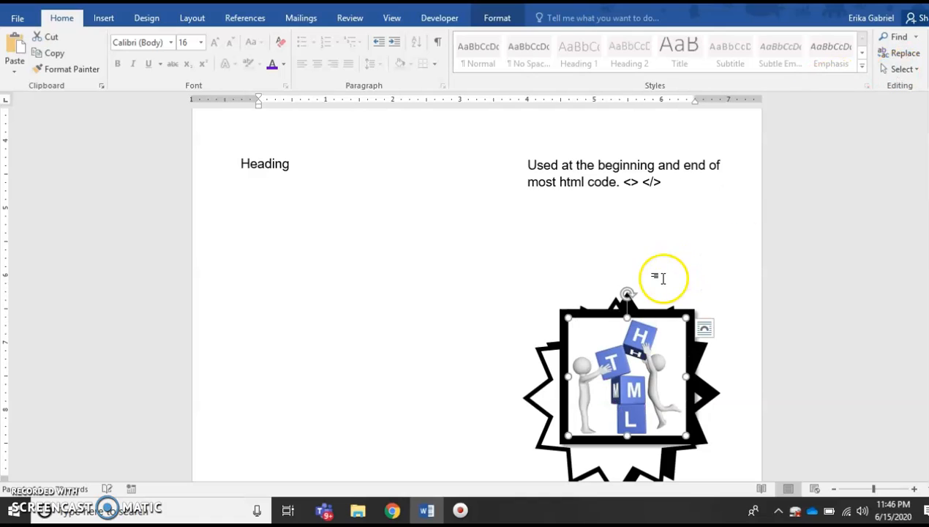
{"action": "left_click_drag", "start_coordinate": [620, 343], "coordinate": [378, 322]}
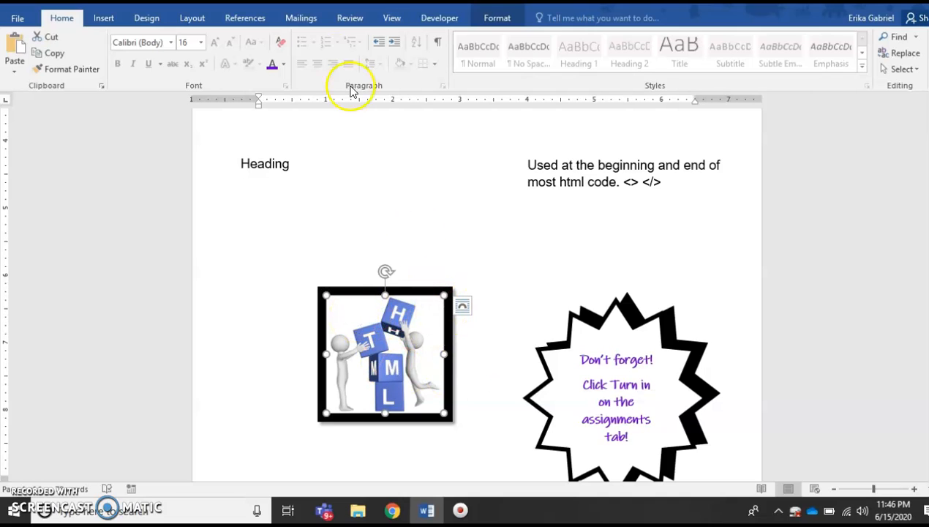
- View the source options for replacing the framed picture, close them without choosing one, and look over the worksheet's terms and definitions
{"action": "left_click", "coordinate": [492, 22]}
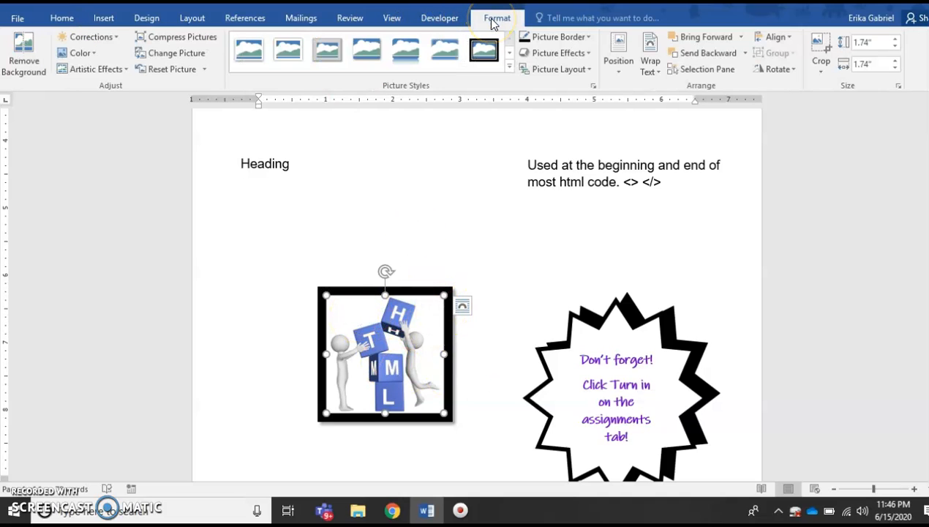
{"action": "left_click", "coordinate": [174, 53]}
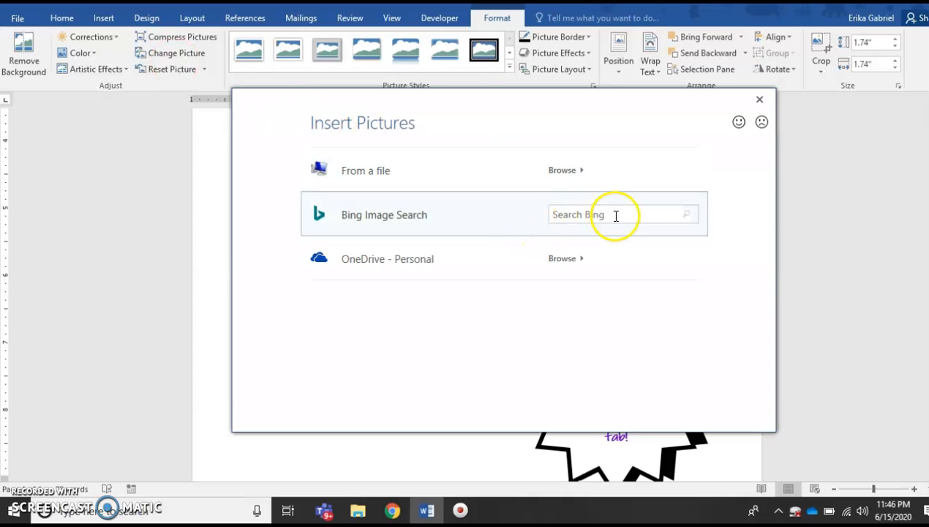
{"action": "left_click", "coordinate": [760, 101]}
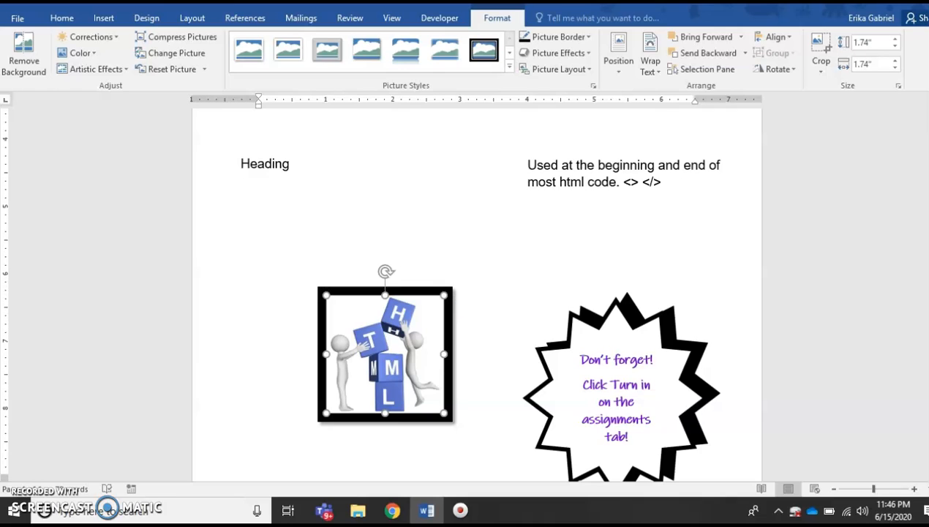
{"action": "scroll", "coordinate": [900, 289], "scroll_direction": "down", "scroll_amount": 2}
{"action": "scroll", "coordinate": [900, 289], "scroll_direction": "up", "scroll_amount": 6}
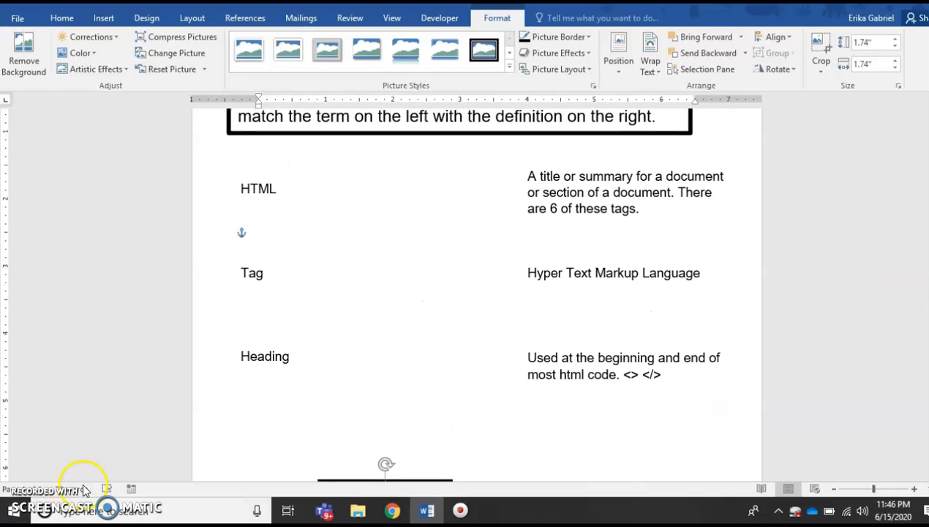